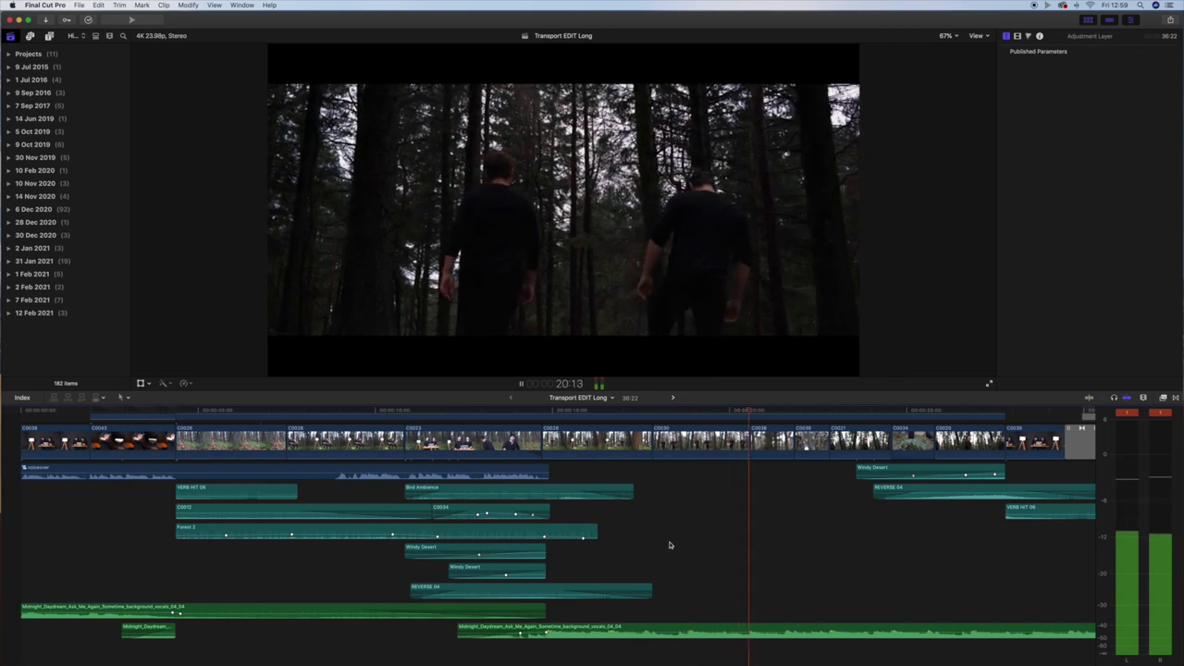
# Look over the picture, sound effect and music layers of the Transport EDIT Long timeline during playback
pyautogui.hscroll(5, 673, 545)
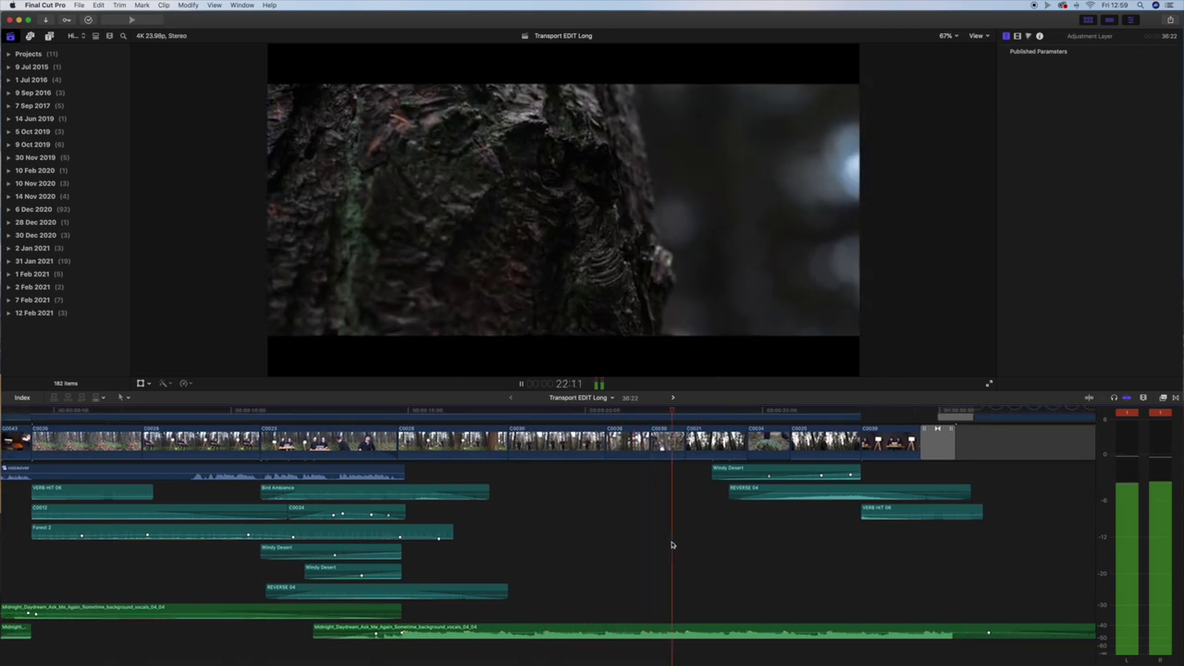
pyautogui.scroll(4, 673, 545)
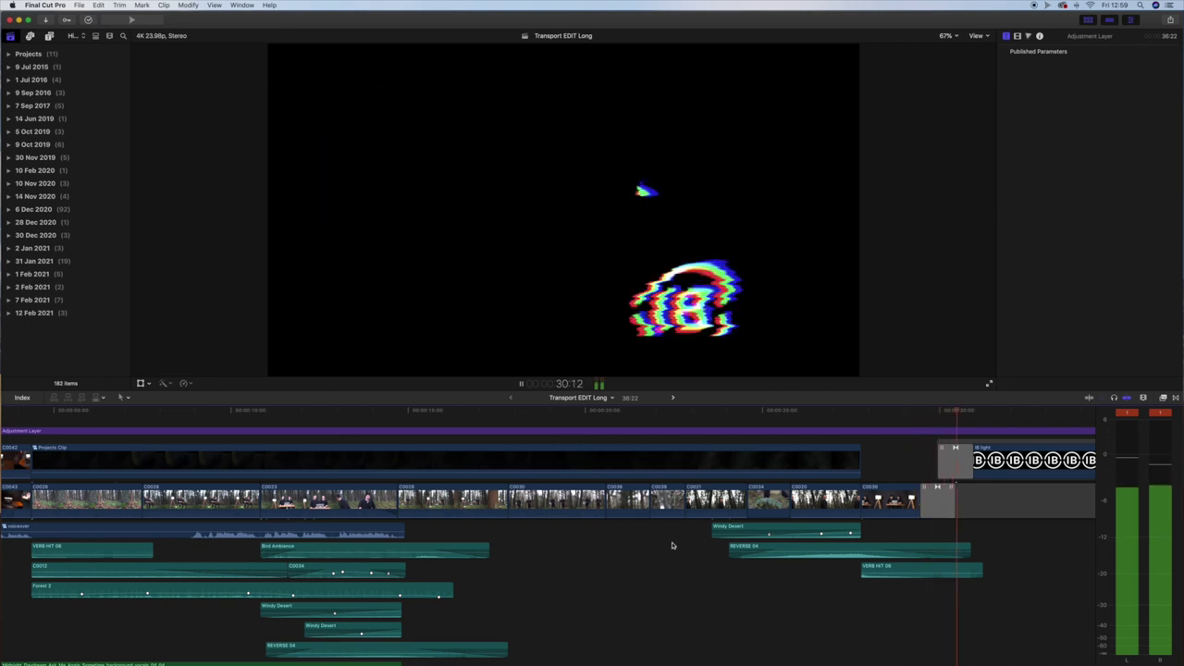
pyautogui.scroll(-3, 673, 546)
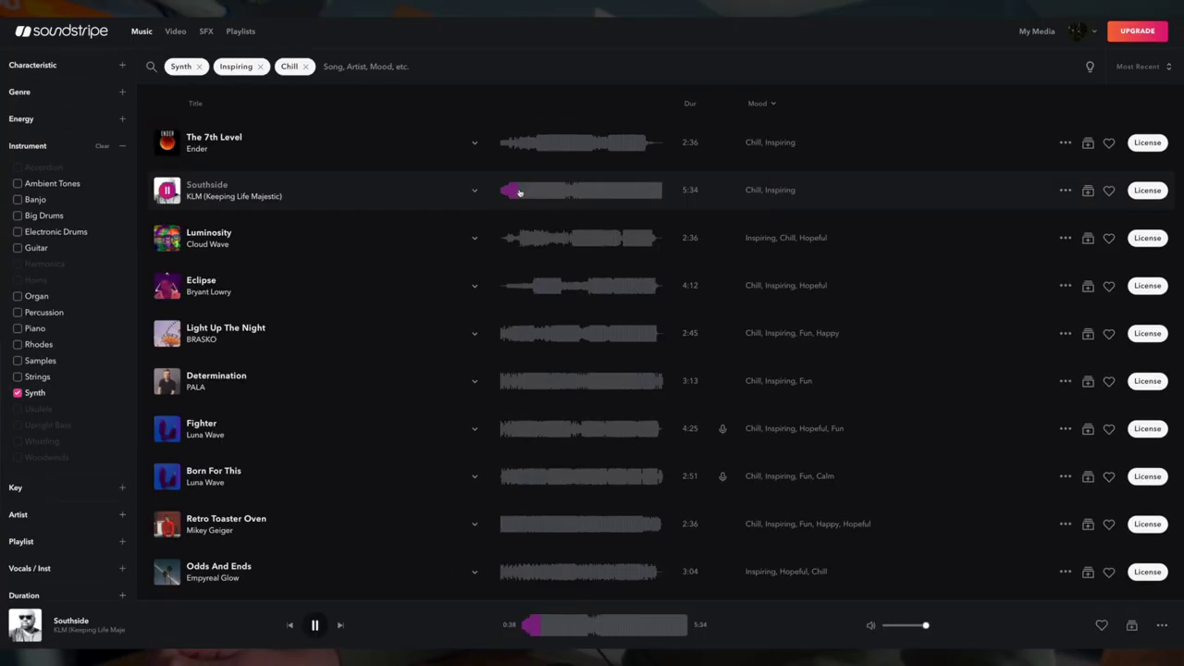
# Switch to Soundstripe and preview several songs from the list filtered by Synth, Inspiring and Chill
pyautogui.scroll(-5, 592, 370)
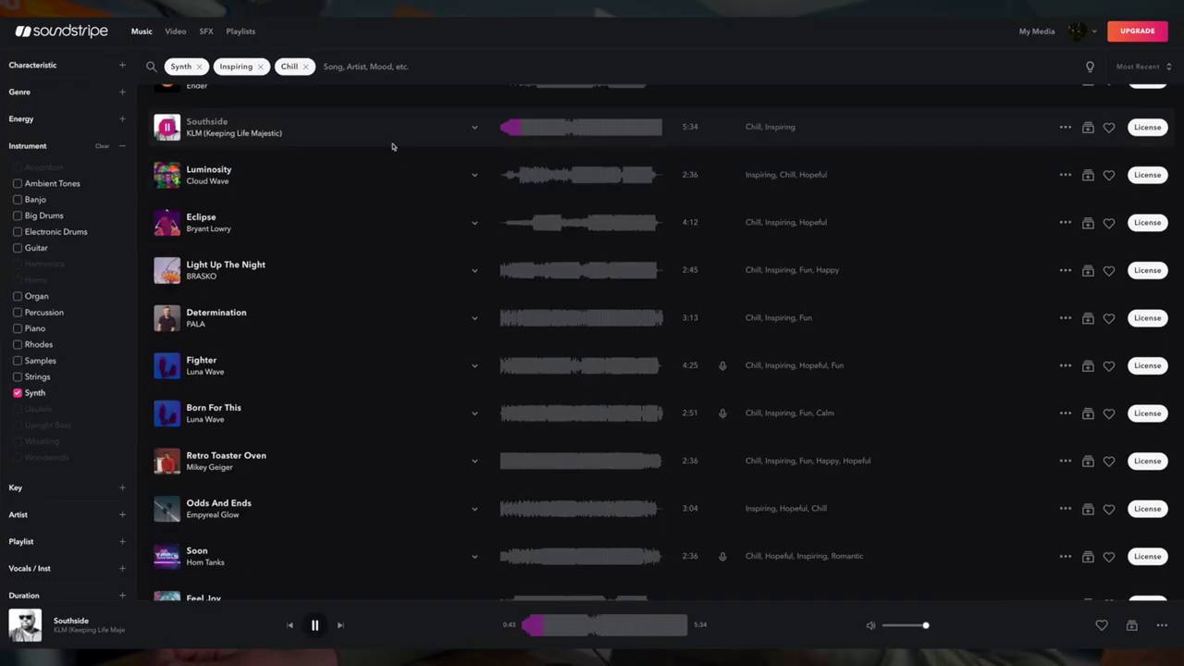
pyautogui.click(555, 149)
pyautogui.click(590, 398)
pyautogui.scroll(-2, 590, 403)
pyautogui.click(597, 375)
pyautogui.scroll(-2, 583, 407)
pyautogui.click(574, 426)
pyautogui.scroll(-3, 555, 407)
pyautogui.click(526, 222)
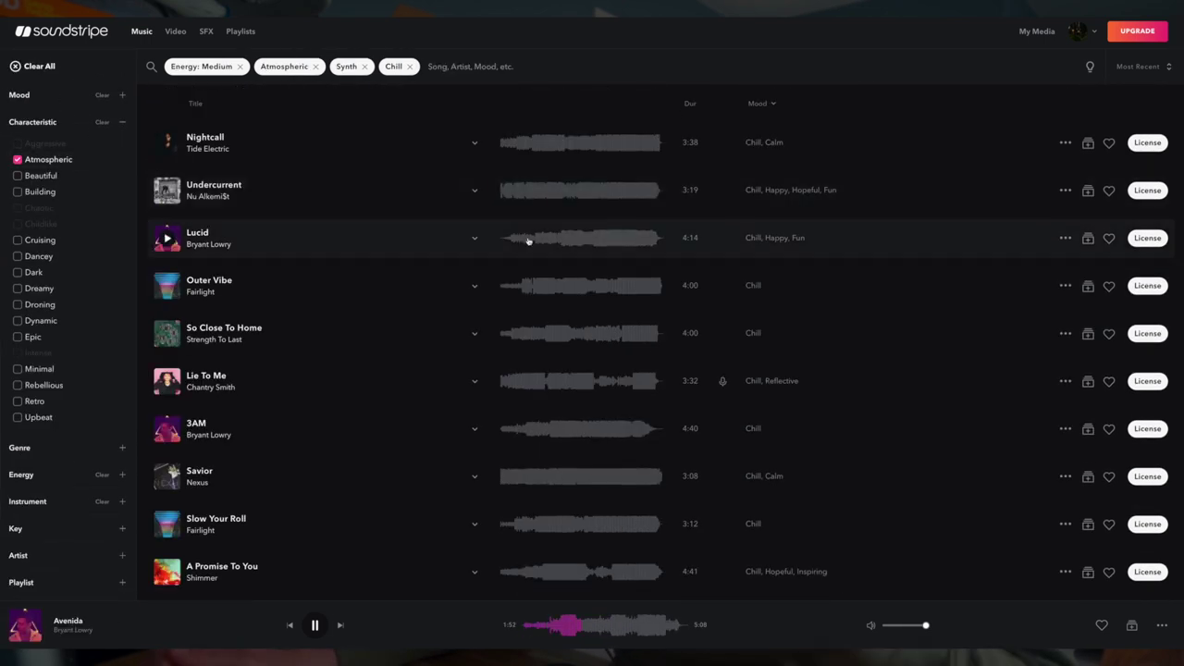
# Preview songs in the list filtered by Medium energy, Atmospheric, Synth and Chill, skipping to different parts of the tracks
pyautogui.scroll(-4, 592, 371)
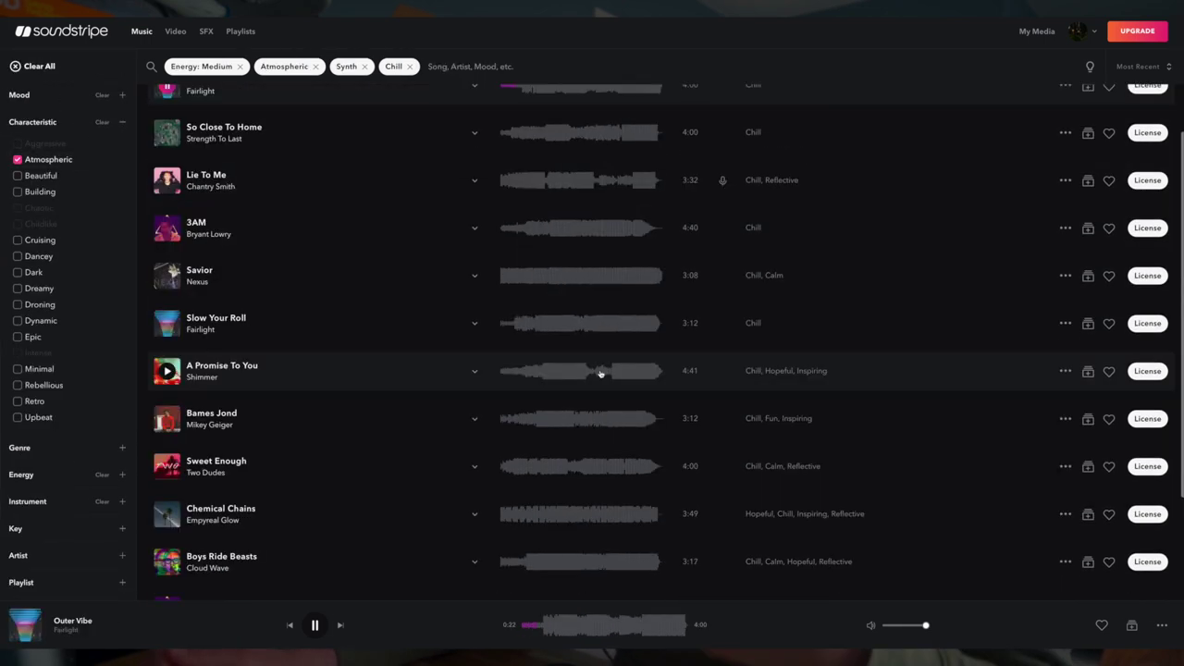
pyautogui.click(598, 373)
pyautogui.scroll(-2, 598, 373)
pyautogui.click(516, 455)
pyautogui.click(597, 500)
pyautogui.scroll(-4, 599, 514)
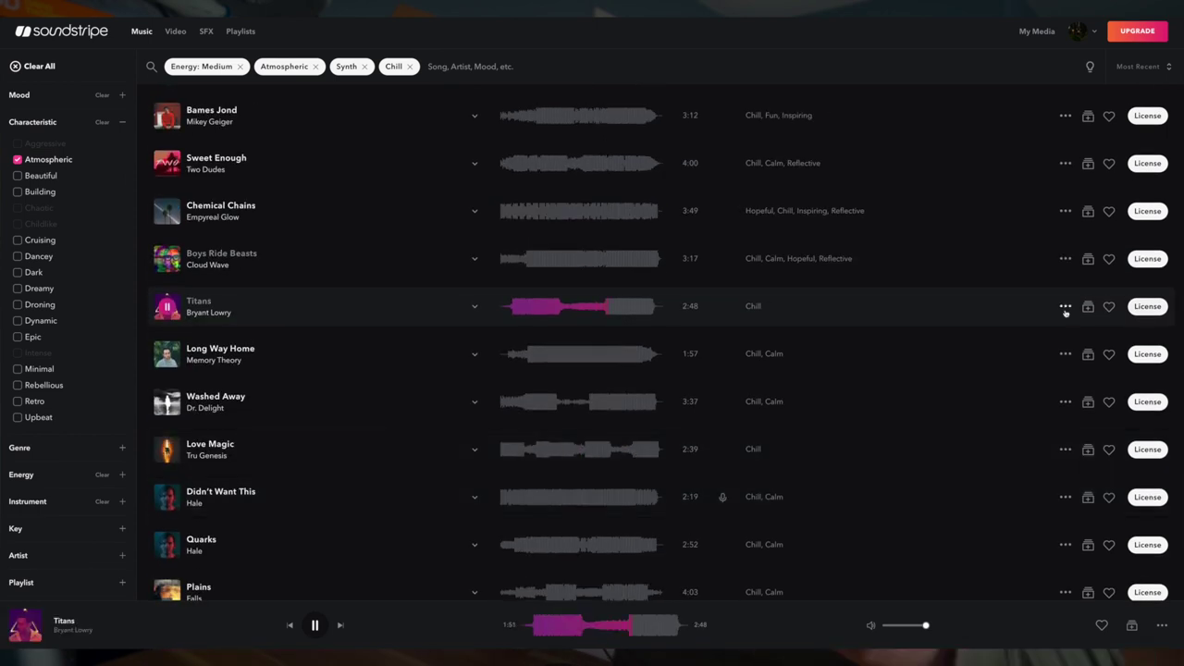
pyautogui.scroll(-2, 599, 514)
pyautogui.click(625, 336)
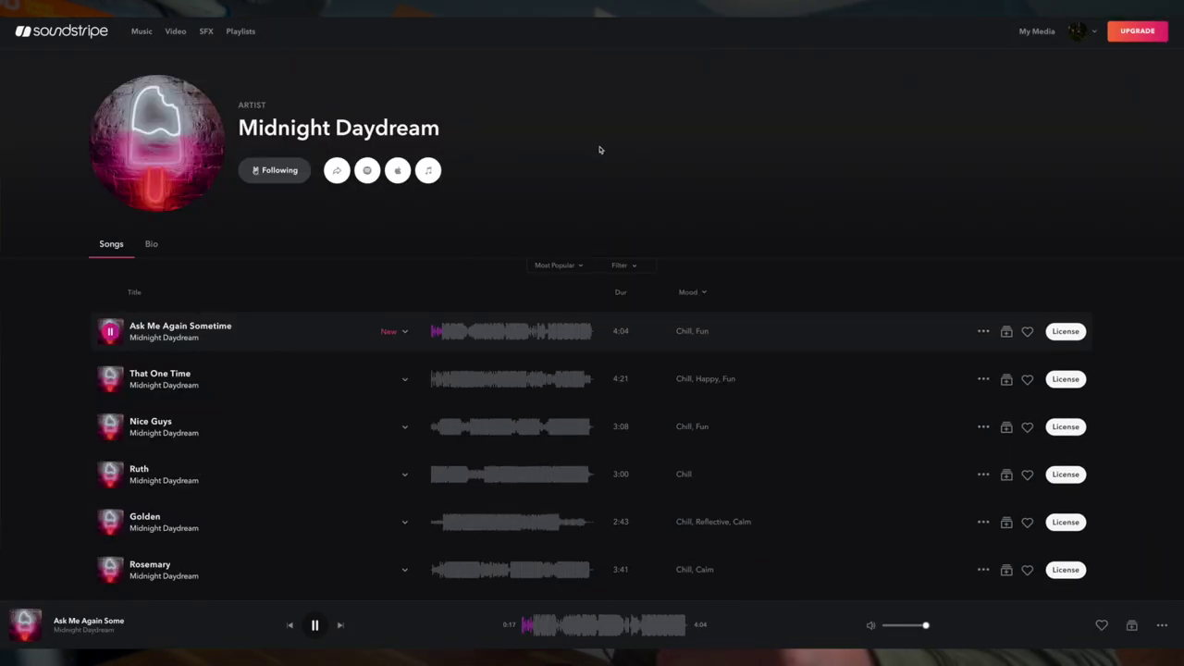
# Look through the songs on the Midnight Daydream artist page and license "Ask Me Again Sometime"
pyautogui.scroll(-5, 615, 153)
pyautogui.scroll(-3, 630, 155)
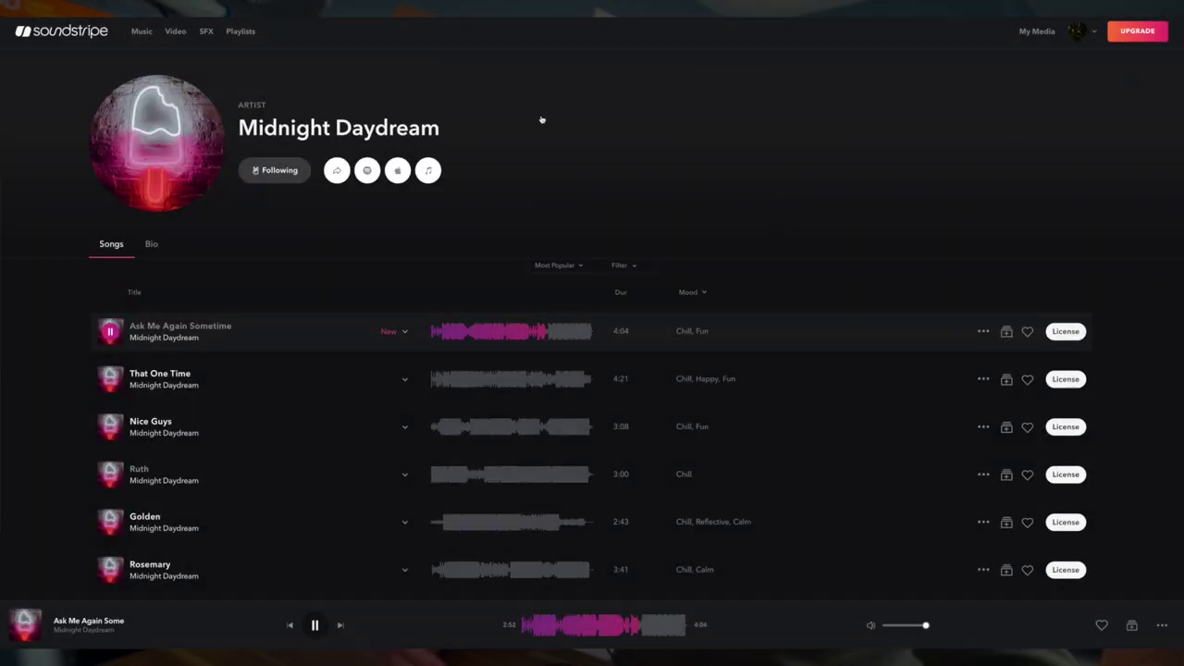
pyautogui.click(1066, 331)
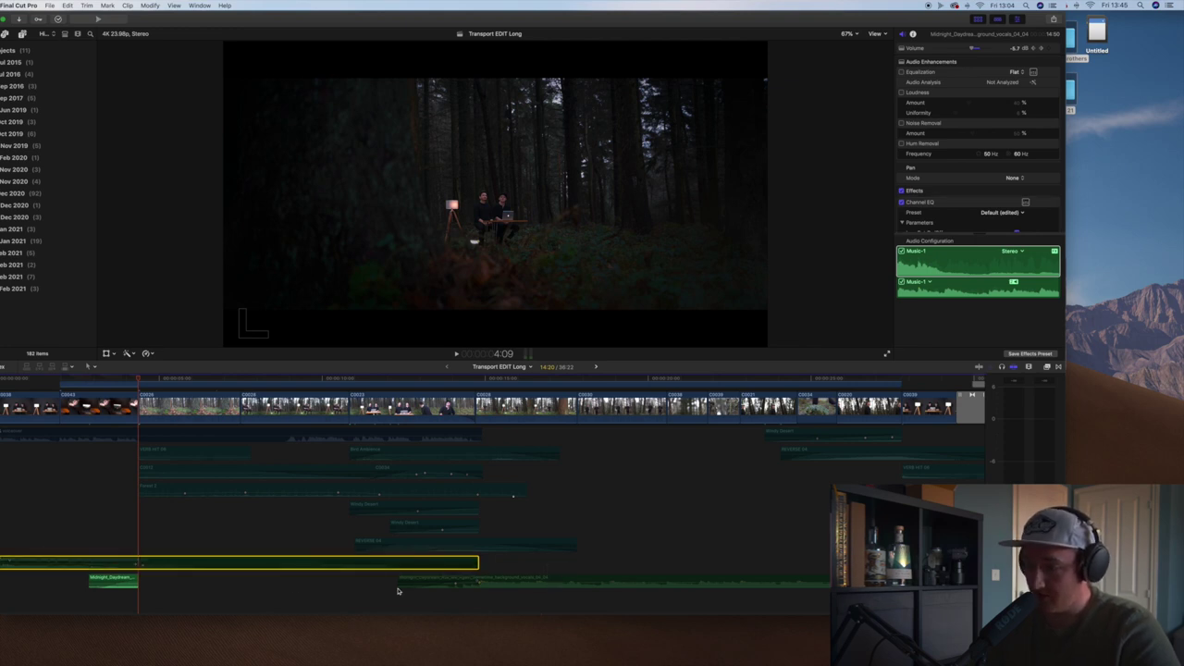
# Switch to Final Cut Pro, isolate the short Midnight Daydream music clip and play it from its start at 2:20
pyautogui.click(528, 578)
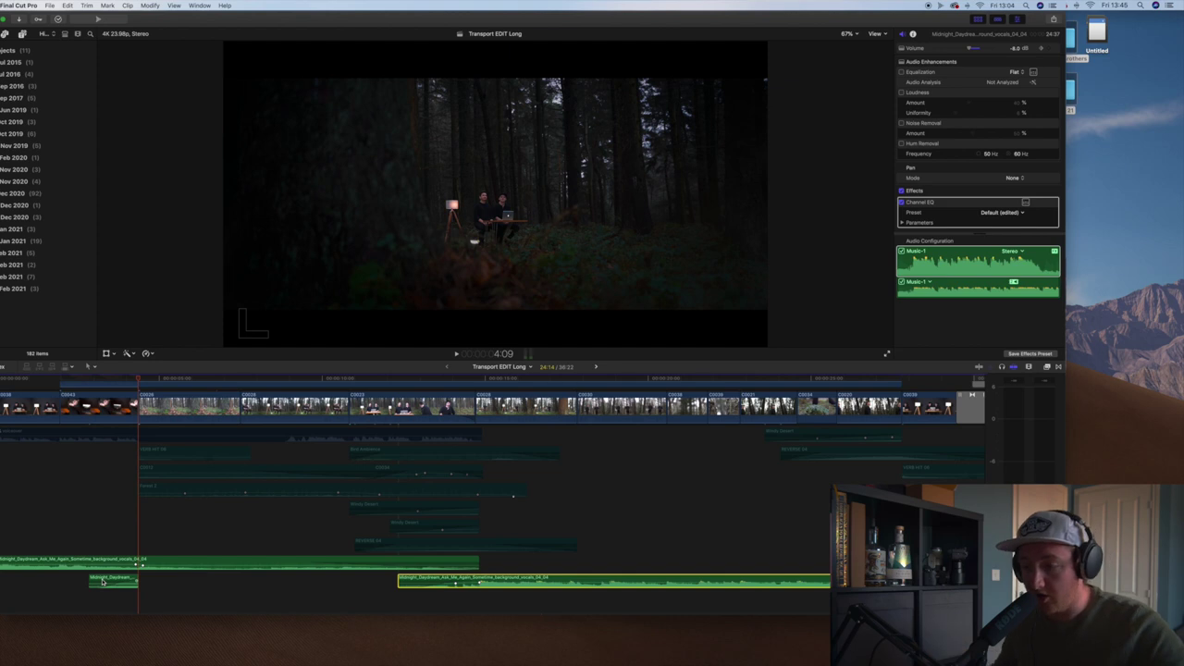
pyautogui.moveTo(361, 600); pyautogui.dragTo(435, 565)
pyautogui.click(93, 547)
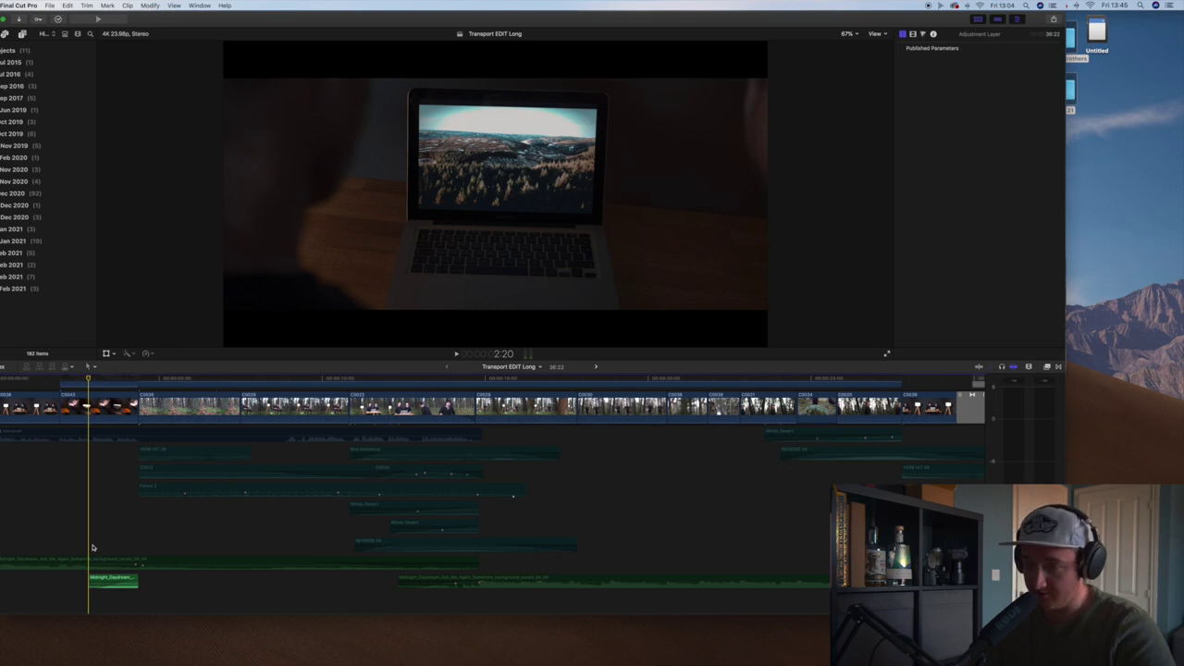
pyautogui.press('space')
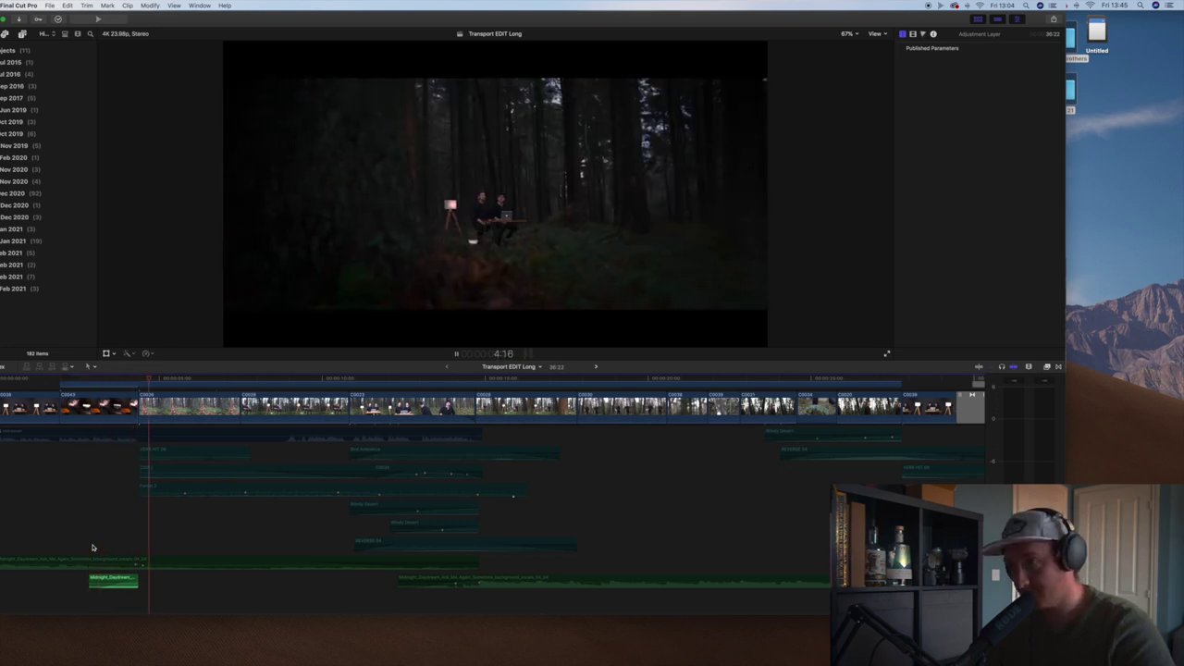
pyautogui.press('space')
# Place the playhead at 4:09, select the long background-vocals music clip and open its Channel EQ editor
pyautogui.click(210, 562)
pyautogui.click(139, 547)
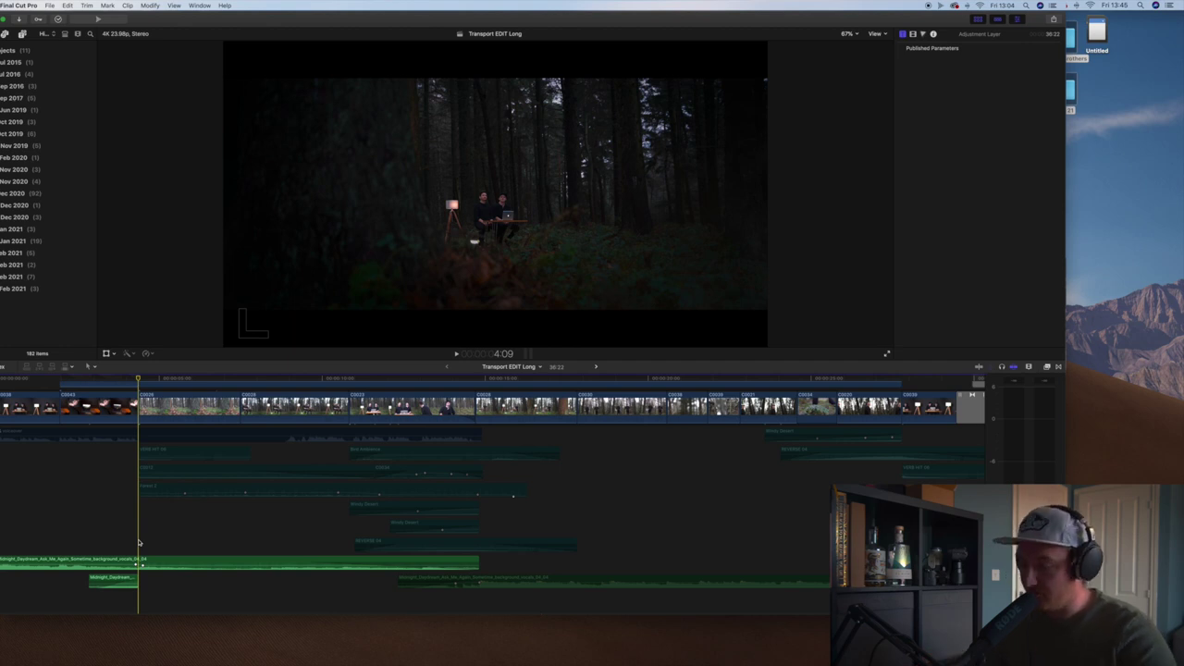
pyautogui.click(188, 567)
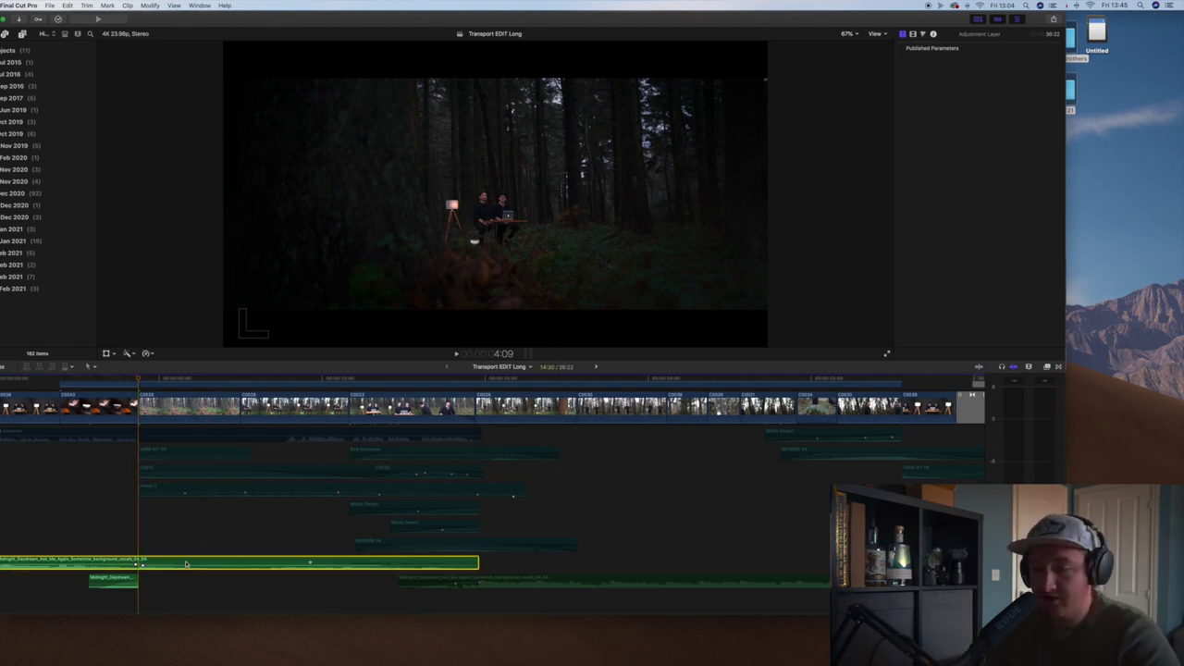
pyautogui.click(1026, 202)
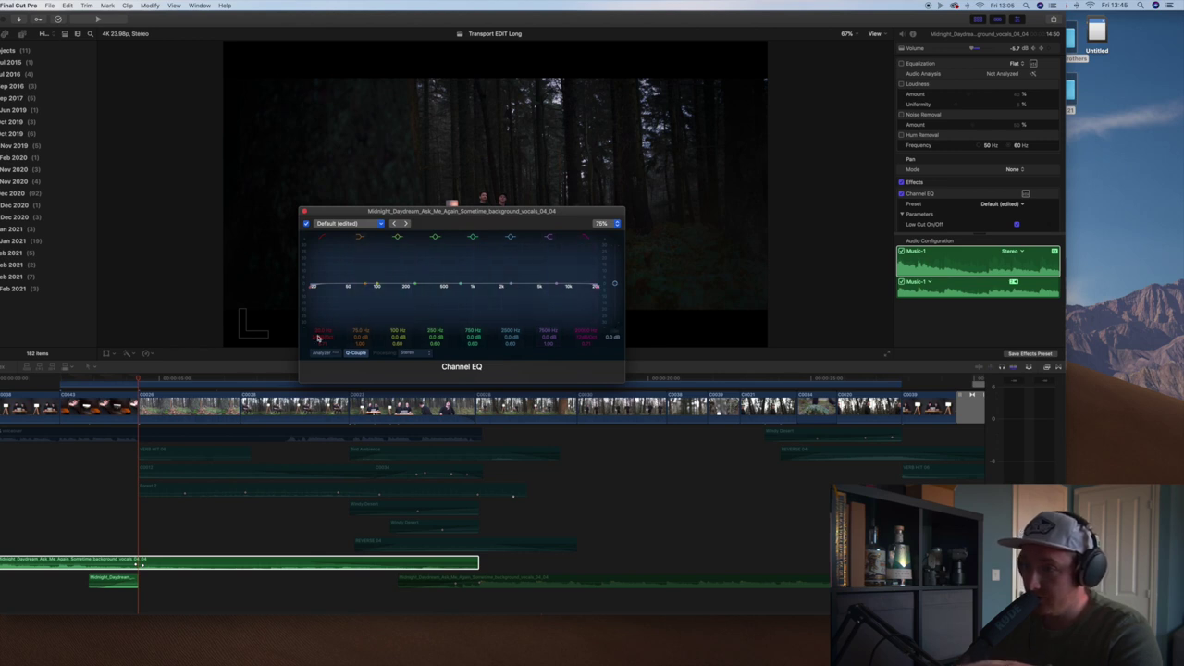
pyautogui.click(356, 547)
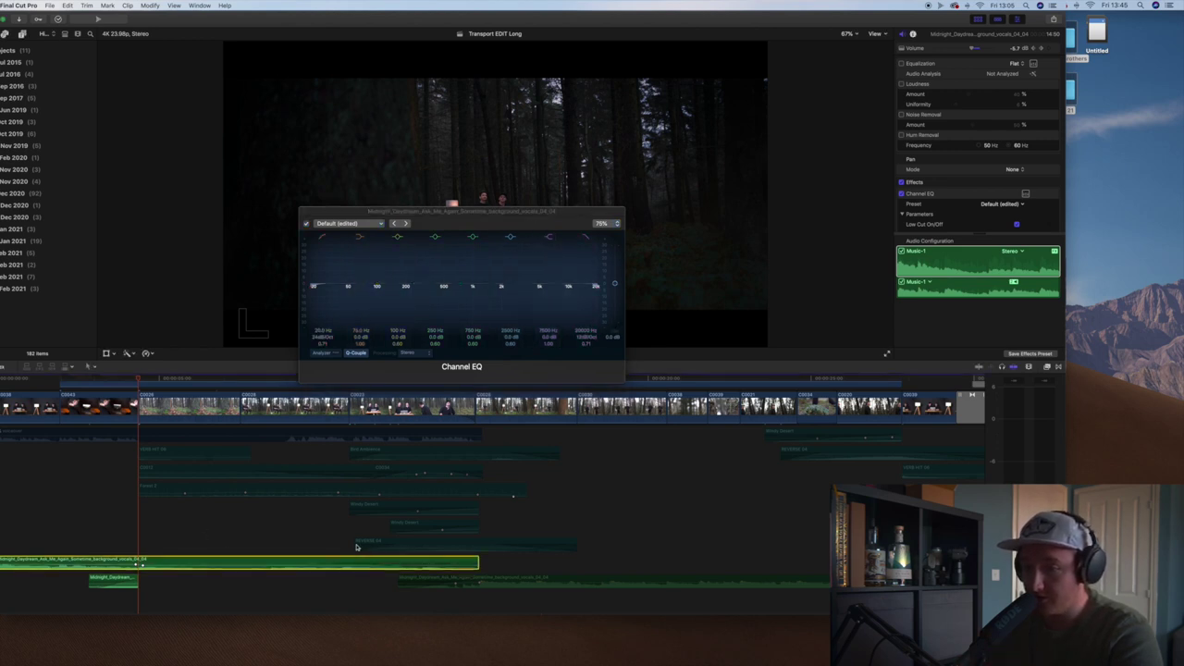
# Set the Channel EQ's Low Cut Frequency to 800 Hz at 4:09 on the long music clip
pyautogui.scroll(-3, 1015, 126)
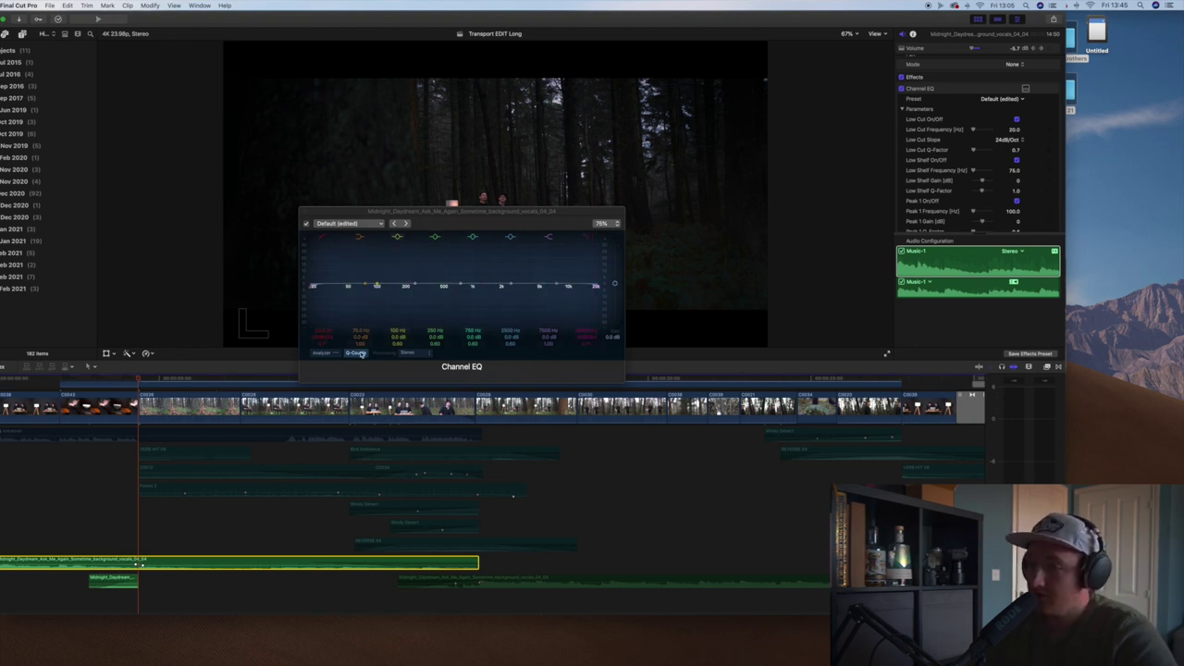
pyautogui.click(1040, 110)
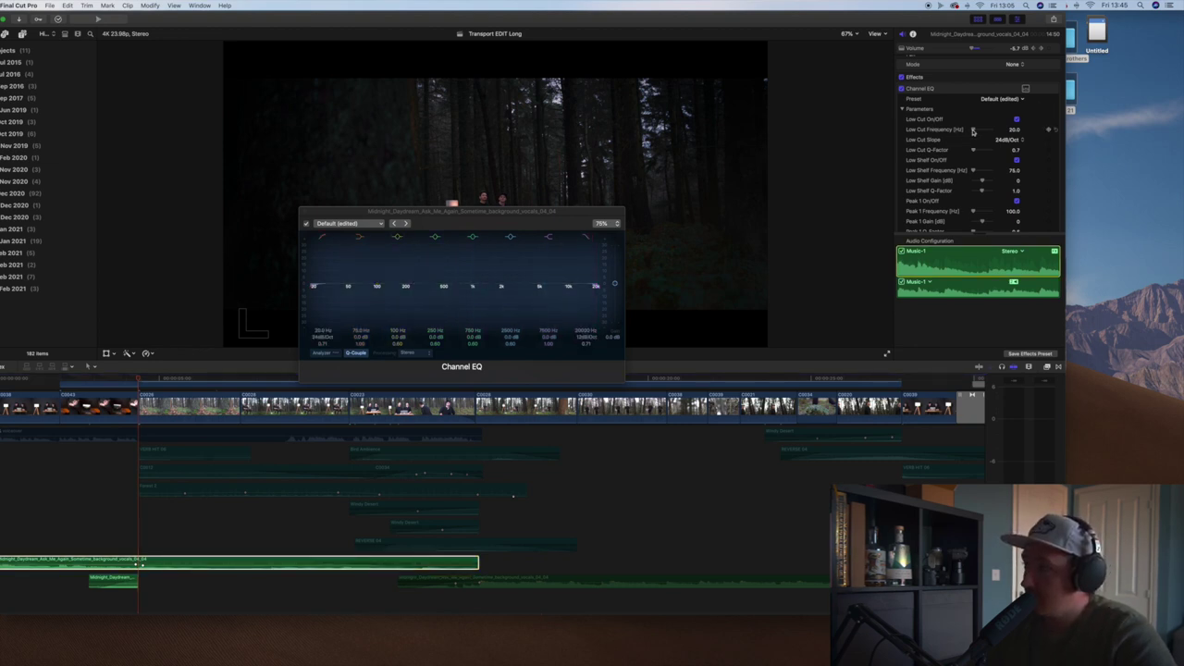
pyautogui.moveTo(973, 130); pyautogui.dragTo(974, 130)
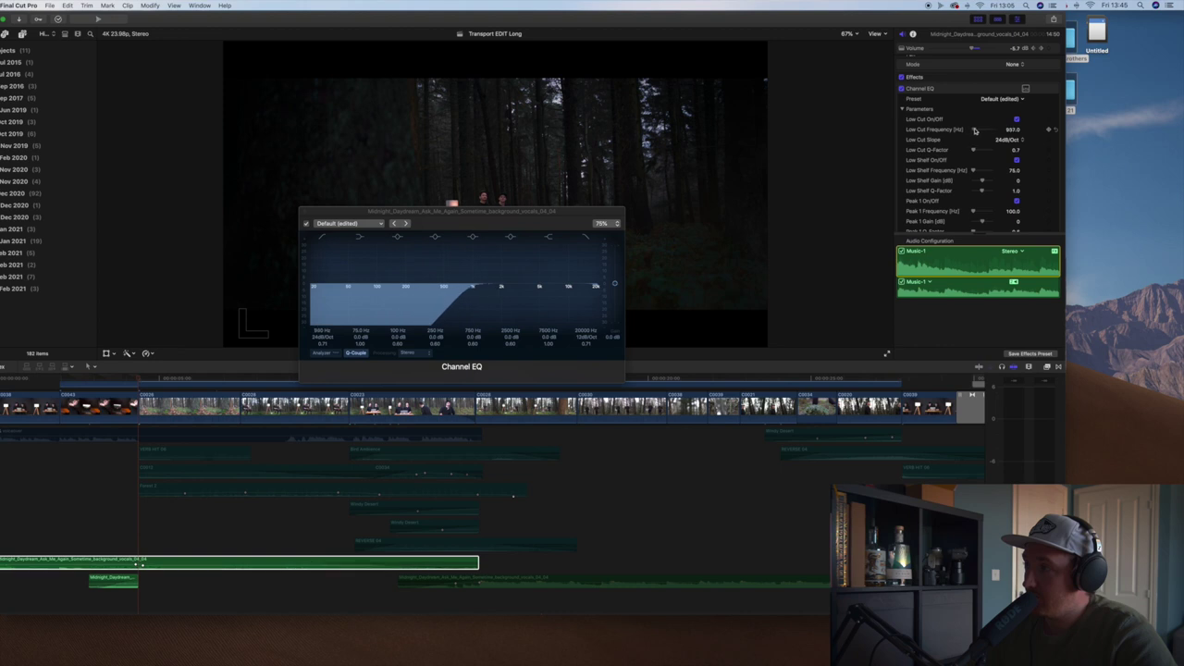
pyautogui.press('BackSpace')
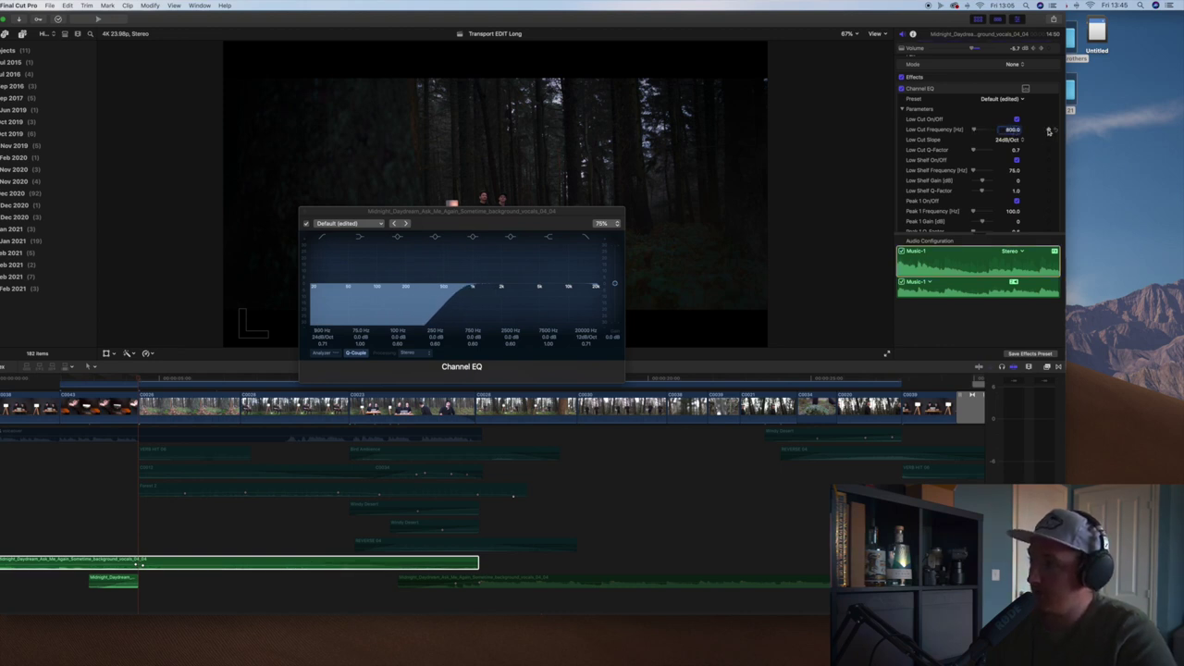
# Set the Channel EQ's High Cut Frequency to 1700 Hz and add a keyframe for it at 4:09
pyautogui.scroll(-10, 1038, 130)
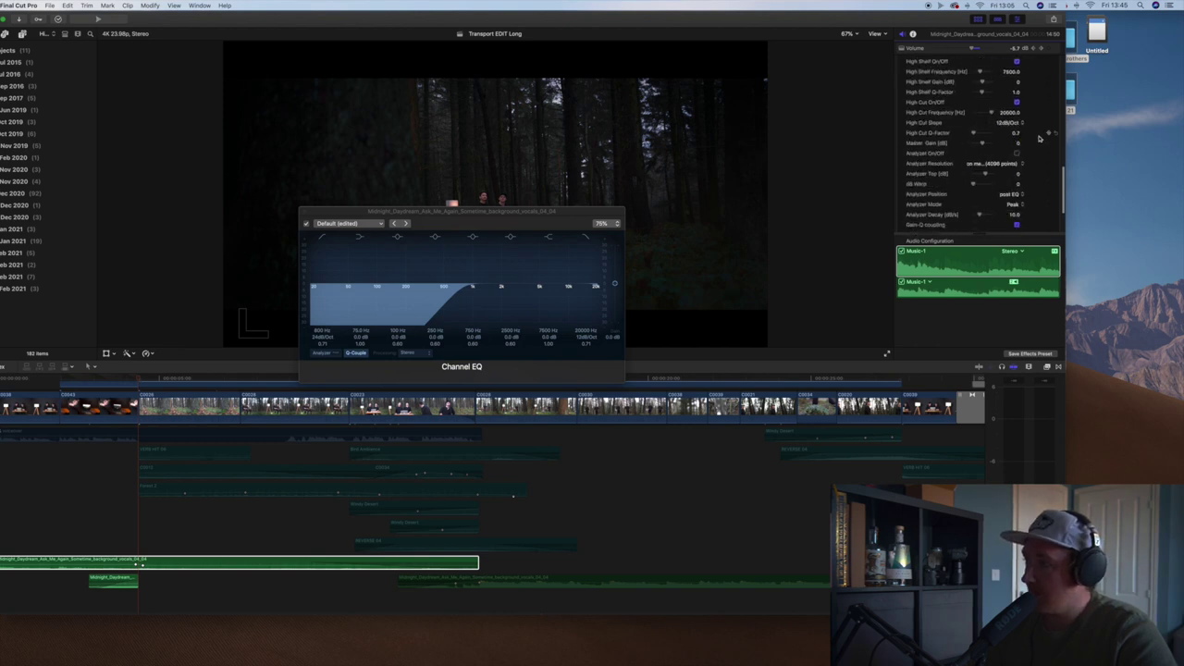
pyautogui.scroll(1, 1023, 122)
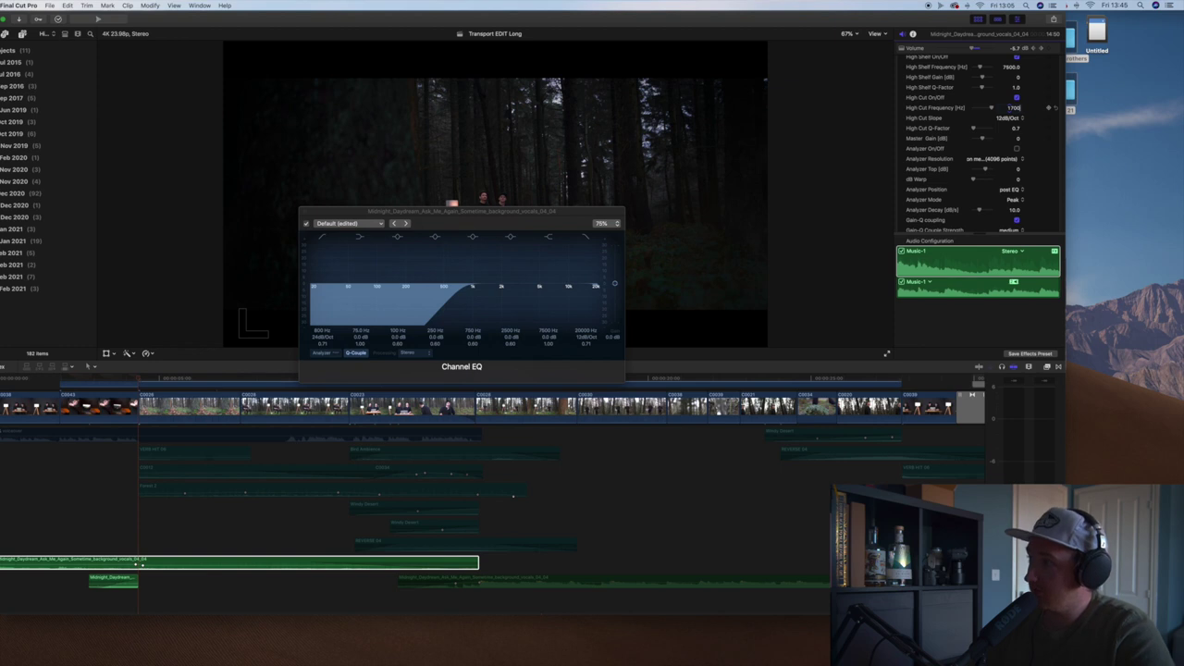
pyautogui.press('Return')
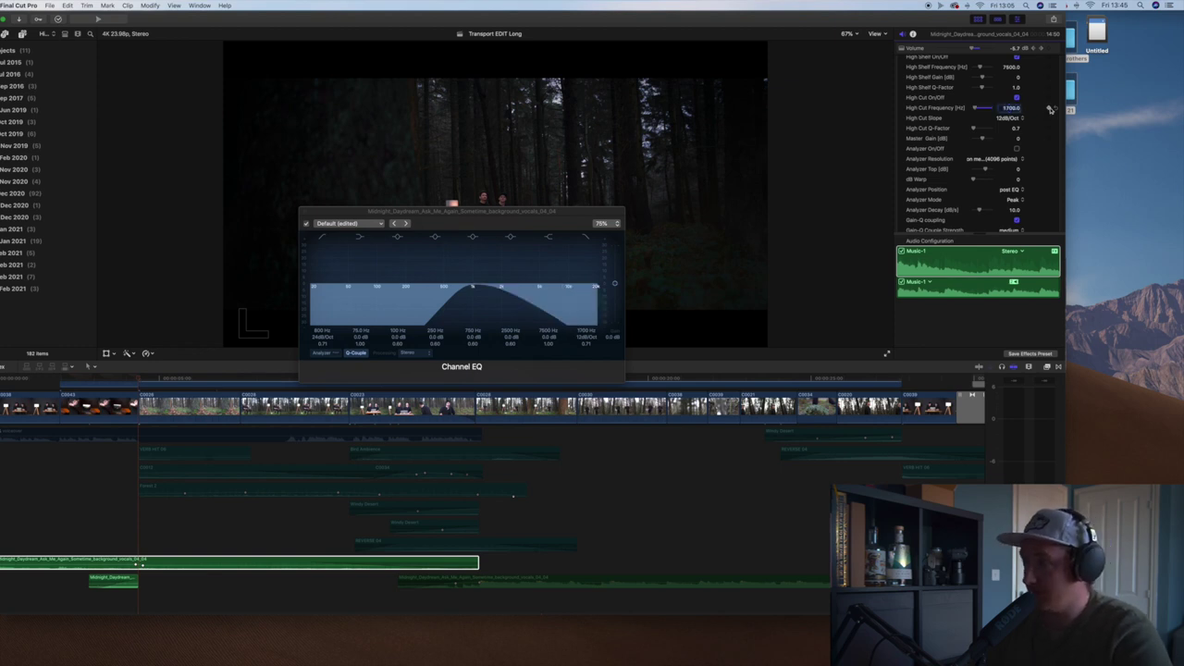
pyautogui.click(1049, 109)
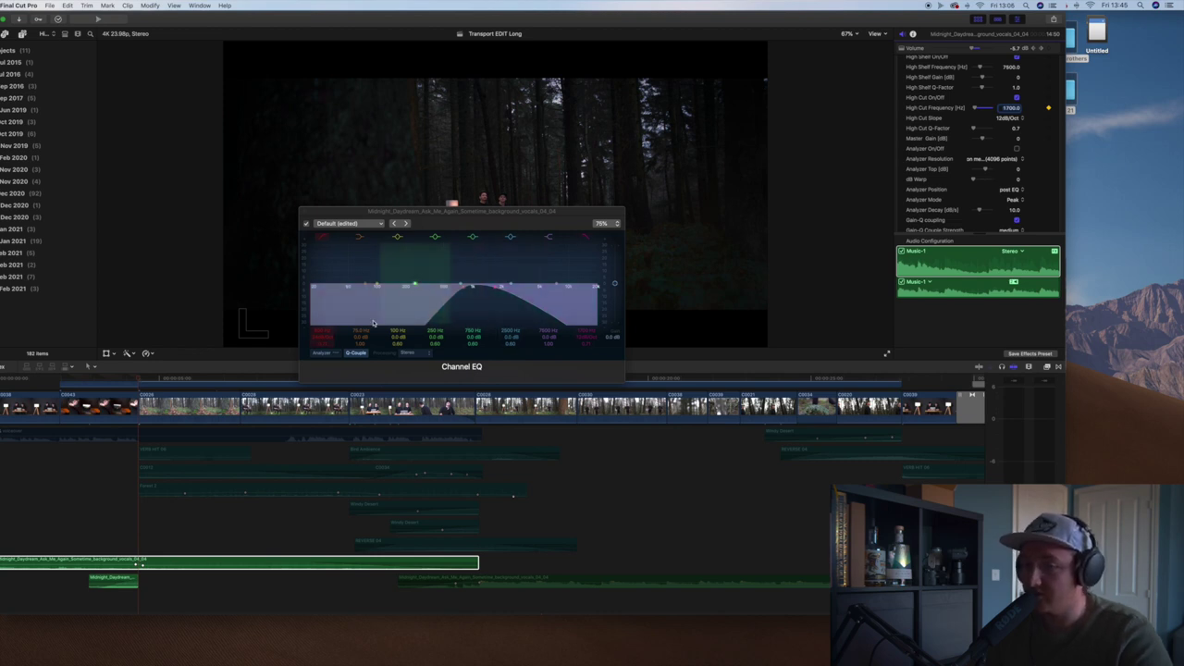
# Play the EQ transition from 2:20 and examine the Modest Cathedral reverb Amount at 4:09 and at an earlier point
pyautogui.click(89, 380)
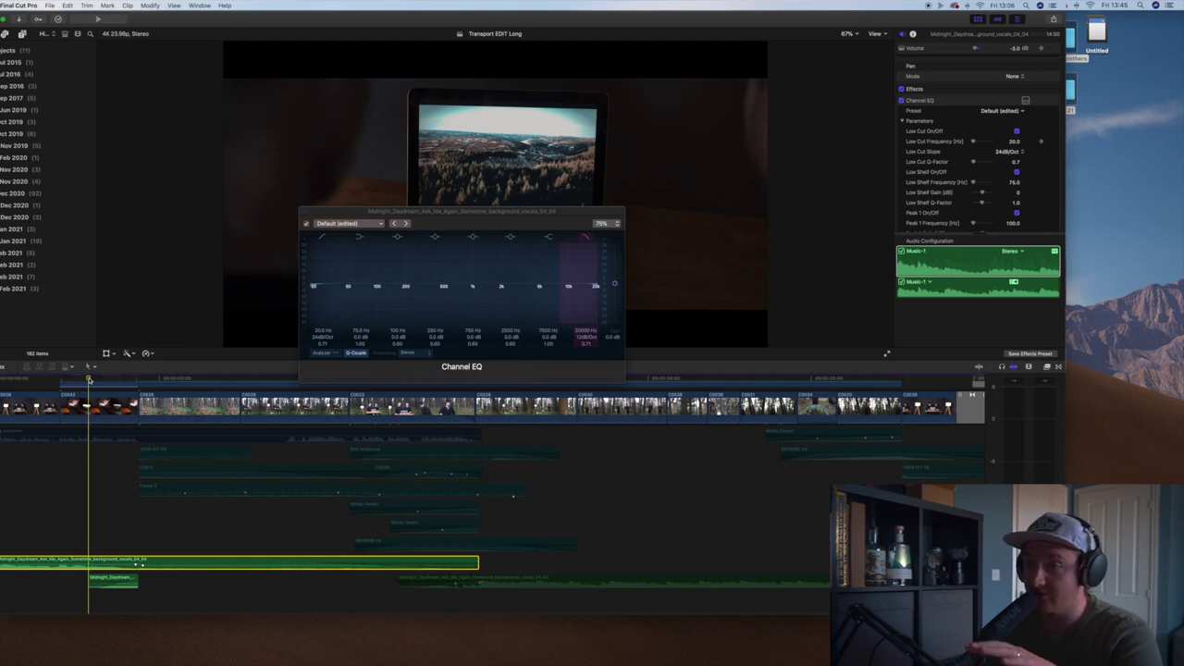
pyautogui.press('space')
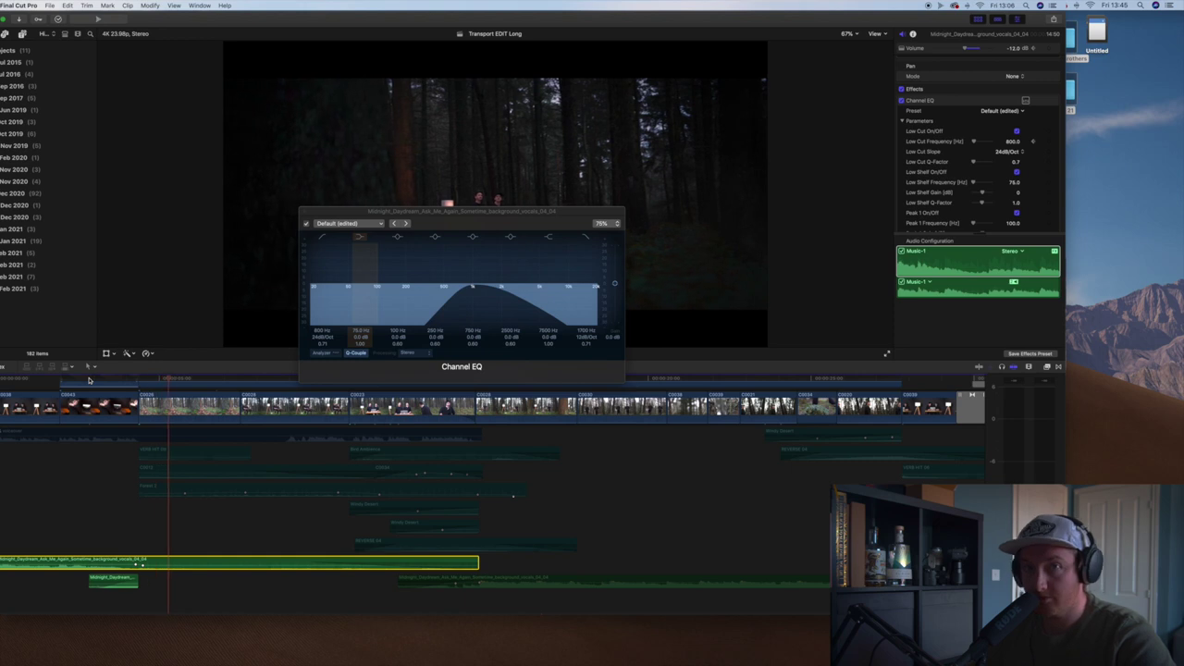
pyautogui.click(139, 379)
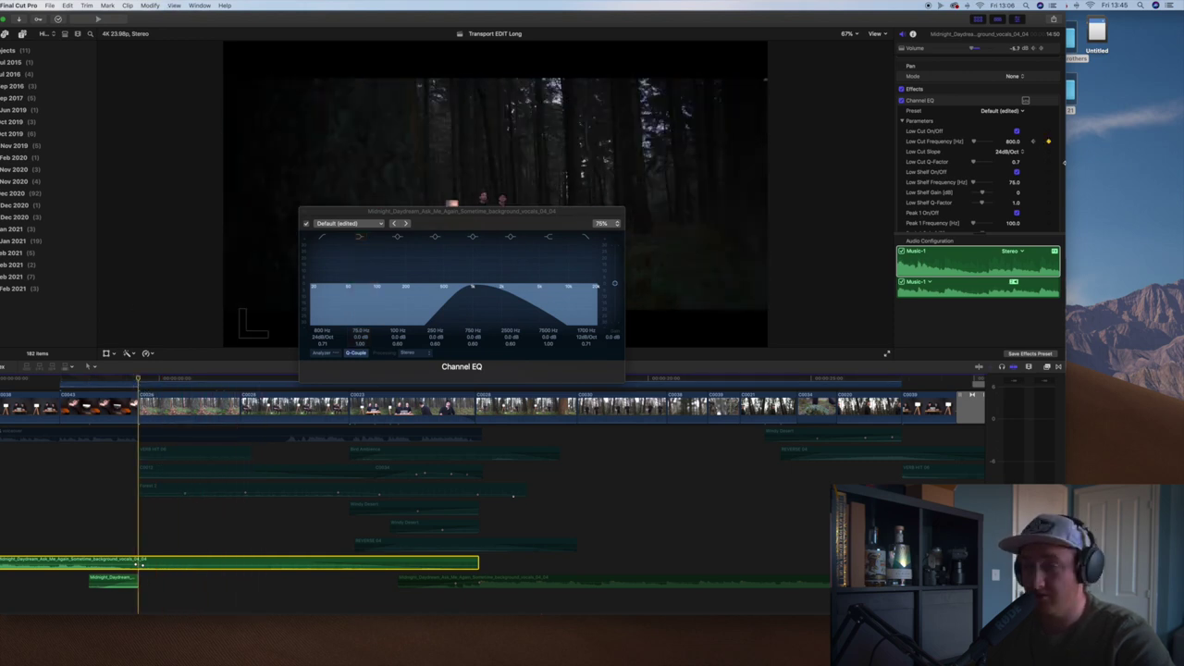
pyautogui.scroll(-10, 1011, 116)
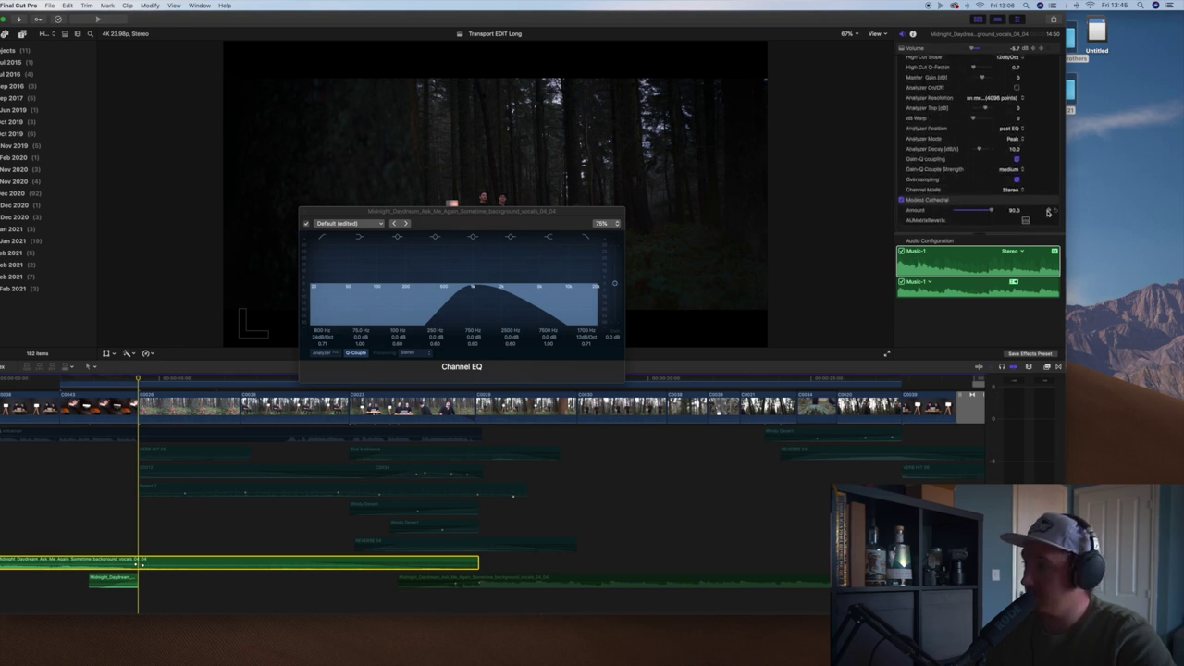
pyautogui.click(108, 383)
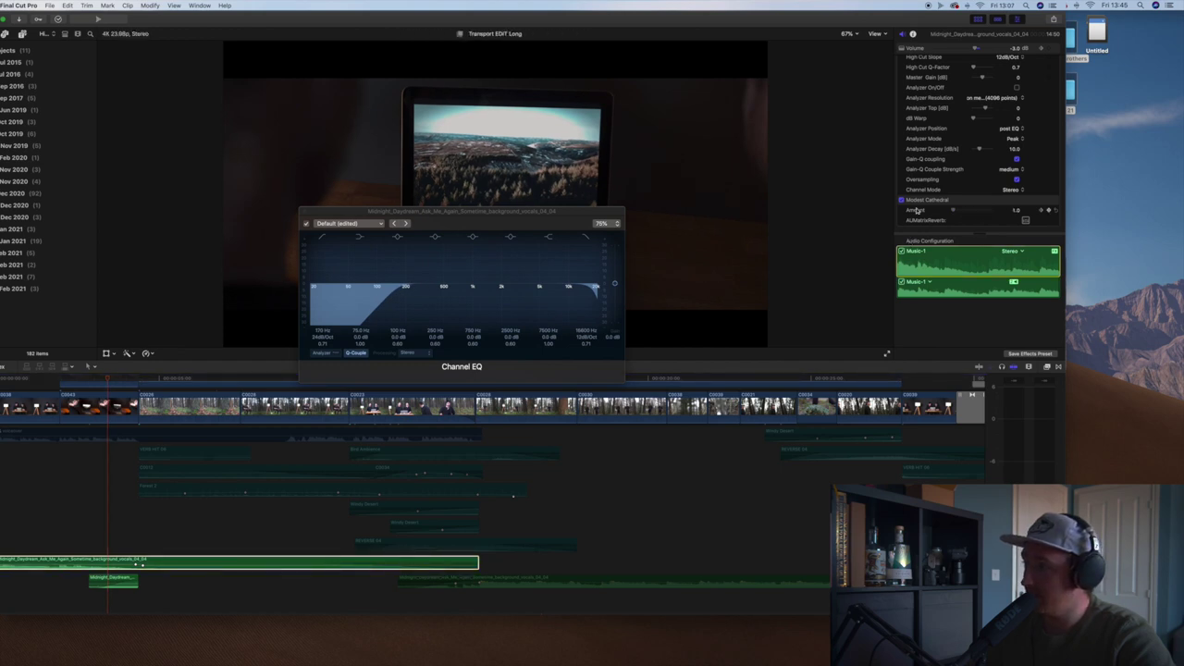
# Play the music from 2:20 and switch the clip's audio effects off and back on to compare the sound
pyautogui.click(89, 380)
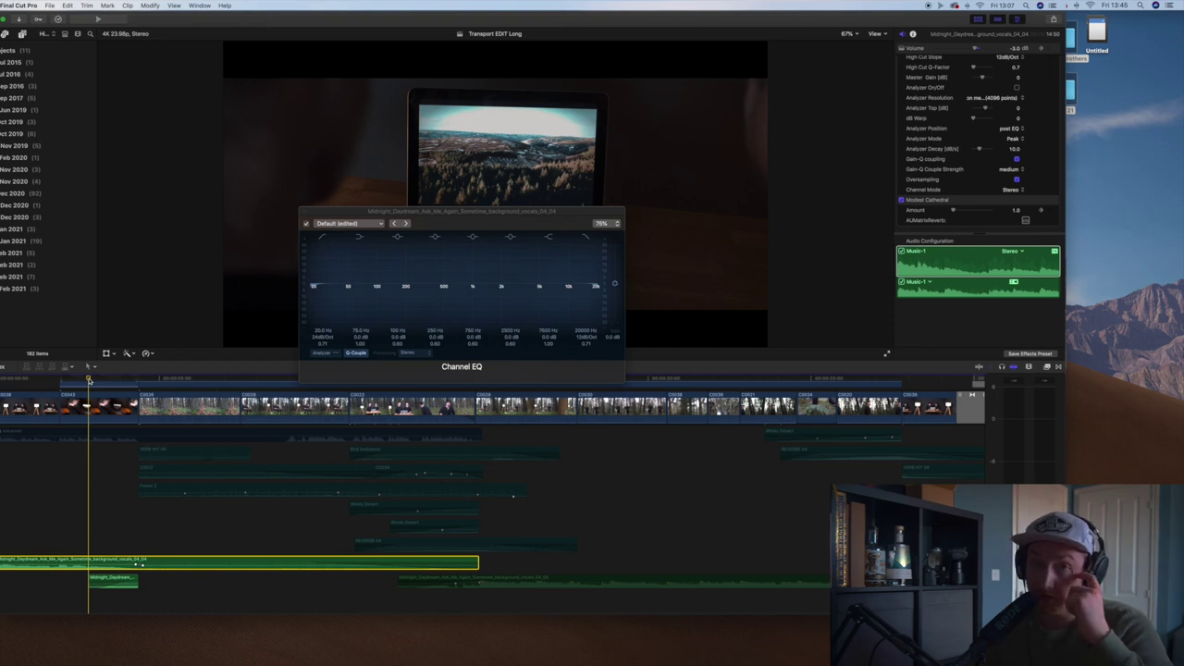
pyautogui.press('space')
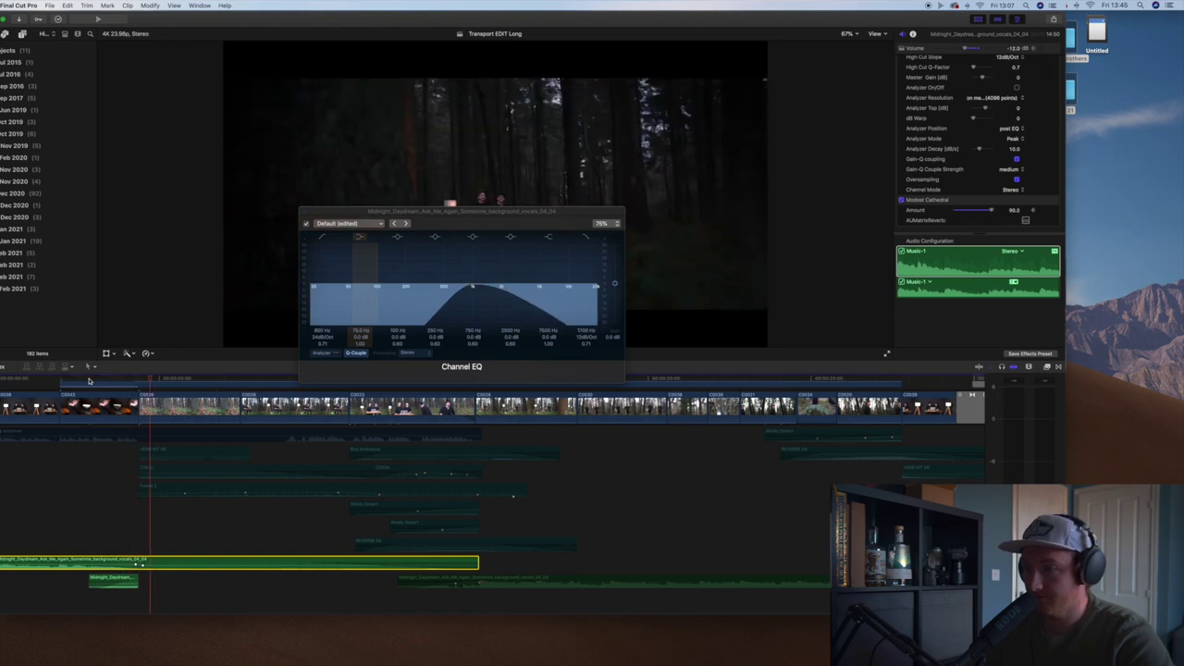
pyautogui.scroll(2, 1020, 170)
pyautogui.scroll(8, 1020, 170)
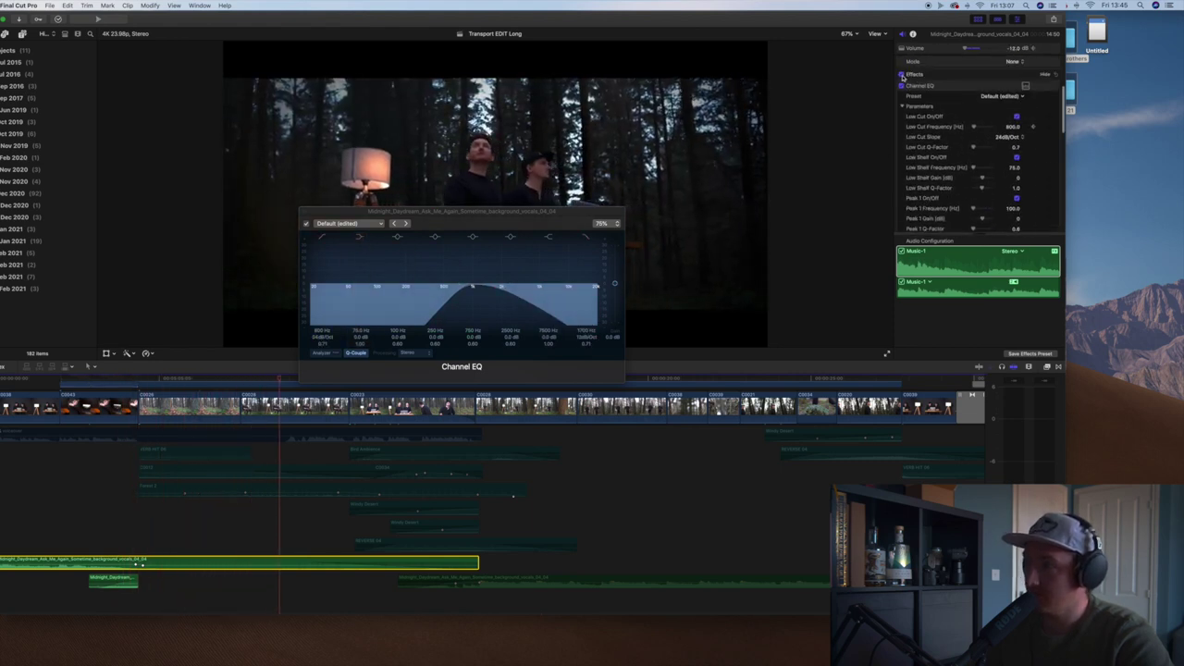
pyautogui.click(902, 75)
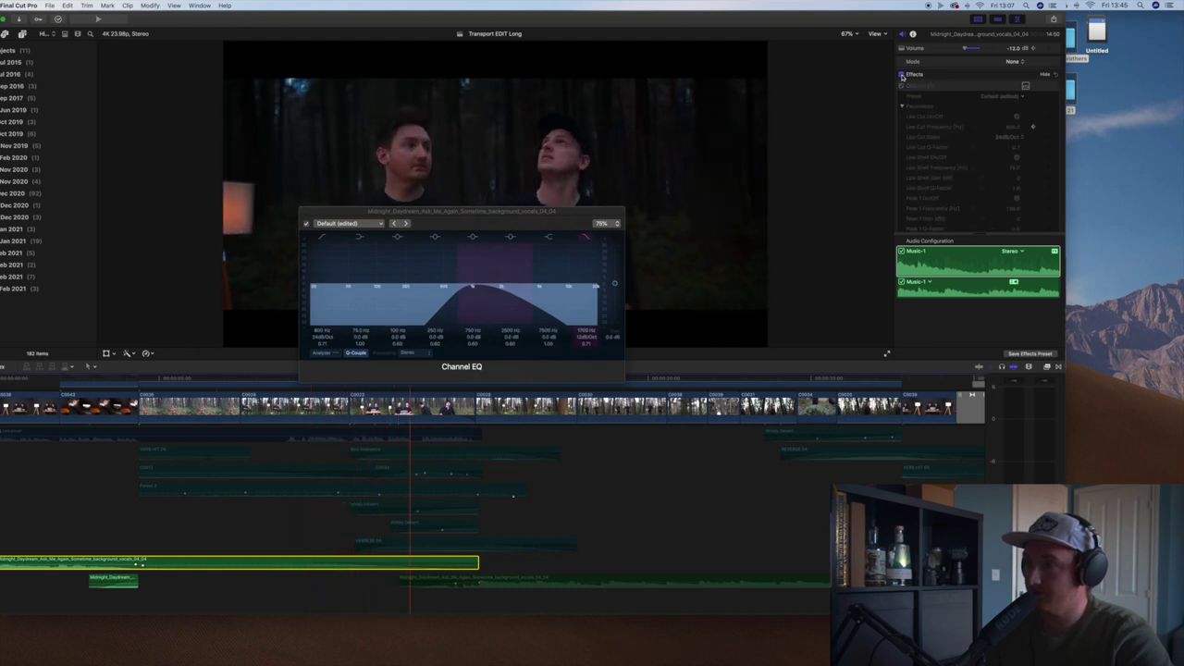
pyautogui.click(902, 75)
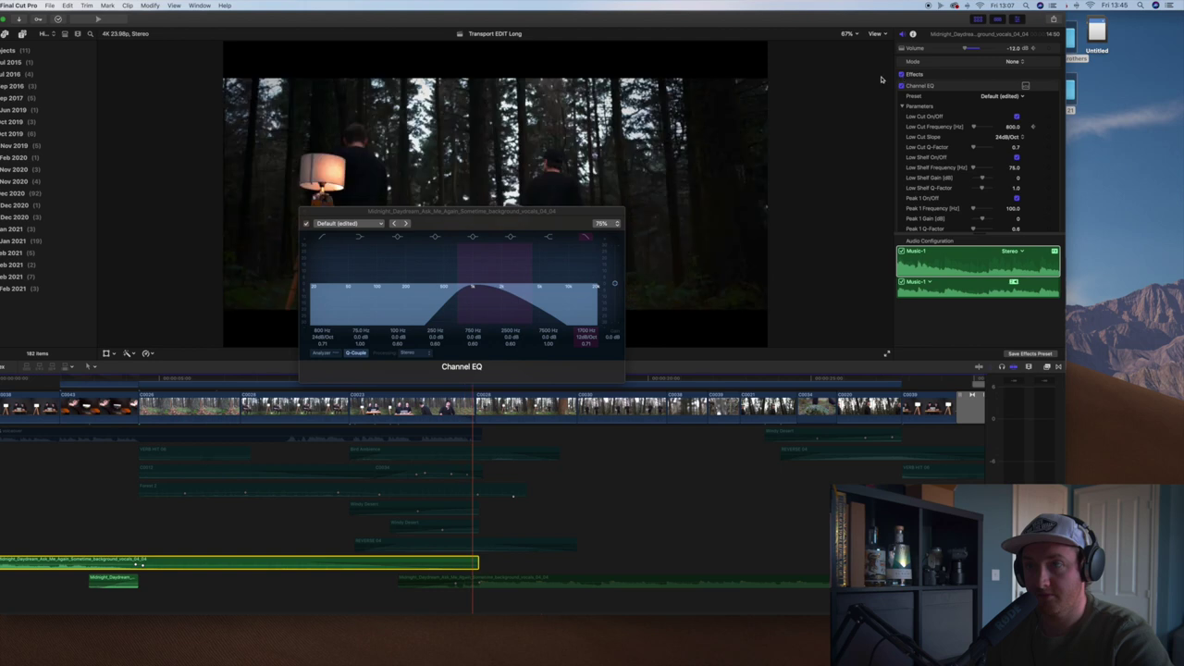
# Close the Channel EQ window and enable the second long music clip
pyautogui.click(1025, 85)
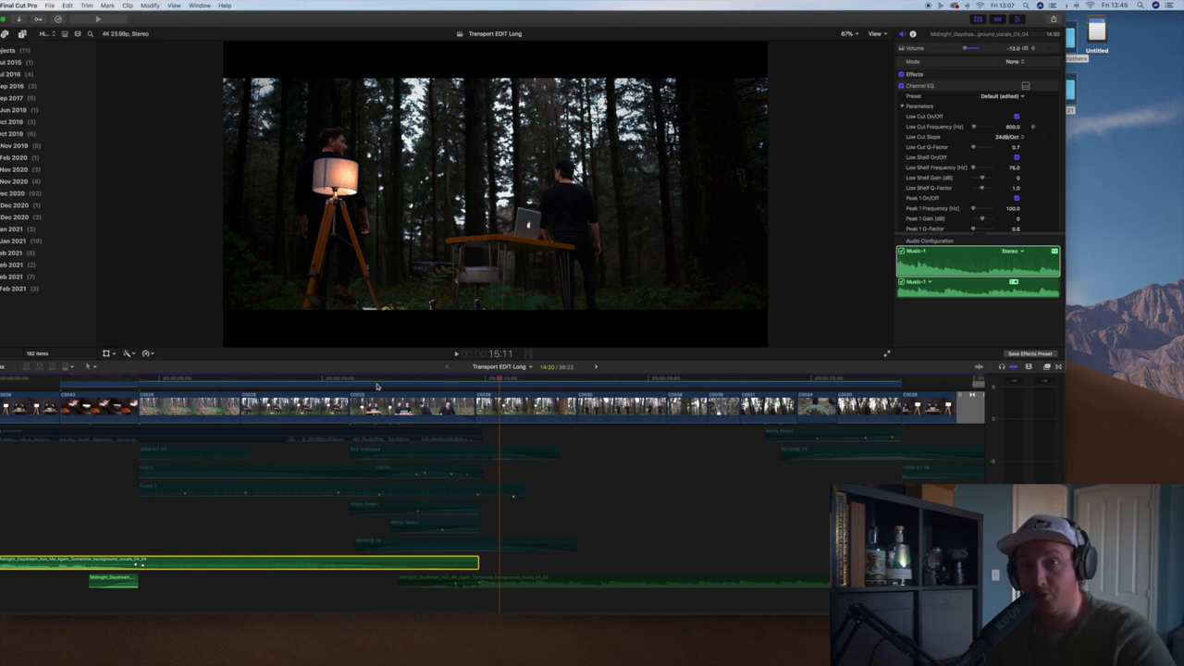
pyautogui.click(599, 580)
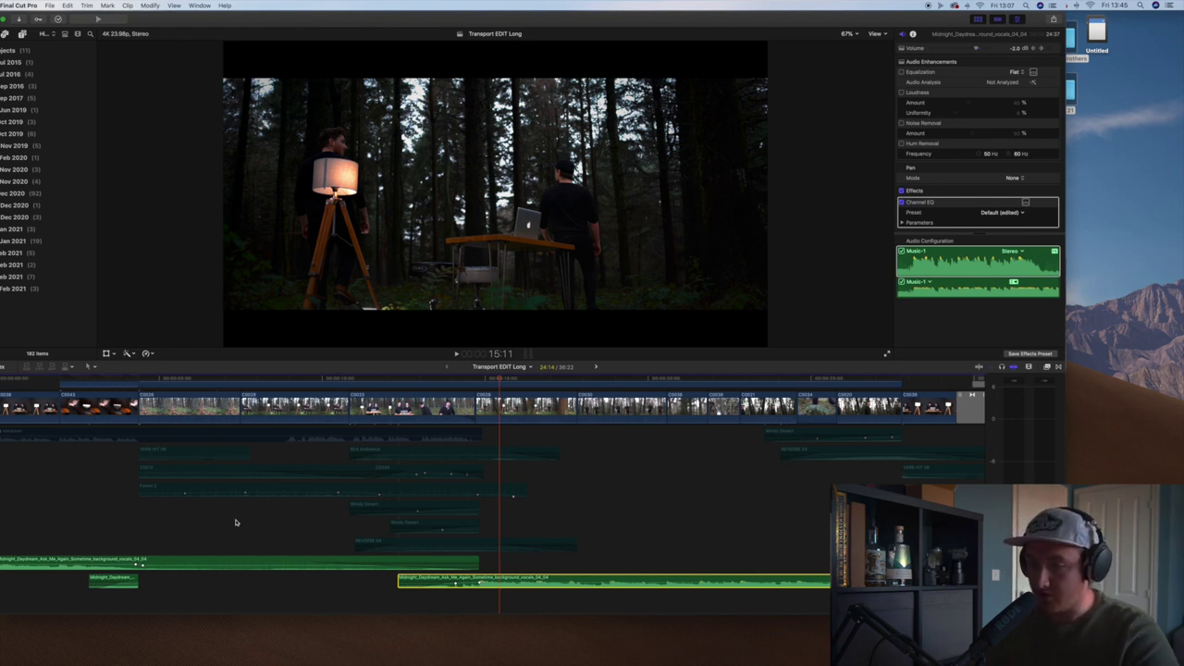
# Enable the C0034 sound clip and the clip directly before it, and disable all three music clips
pyautogui.click(201, 473)
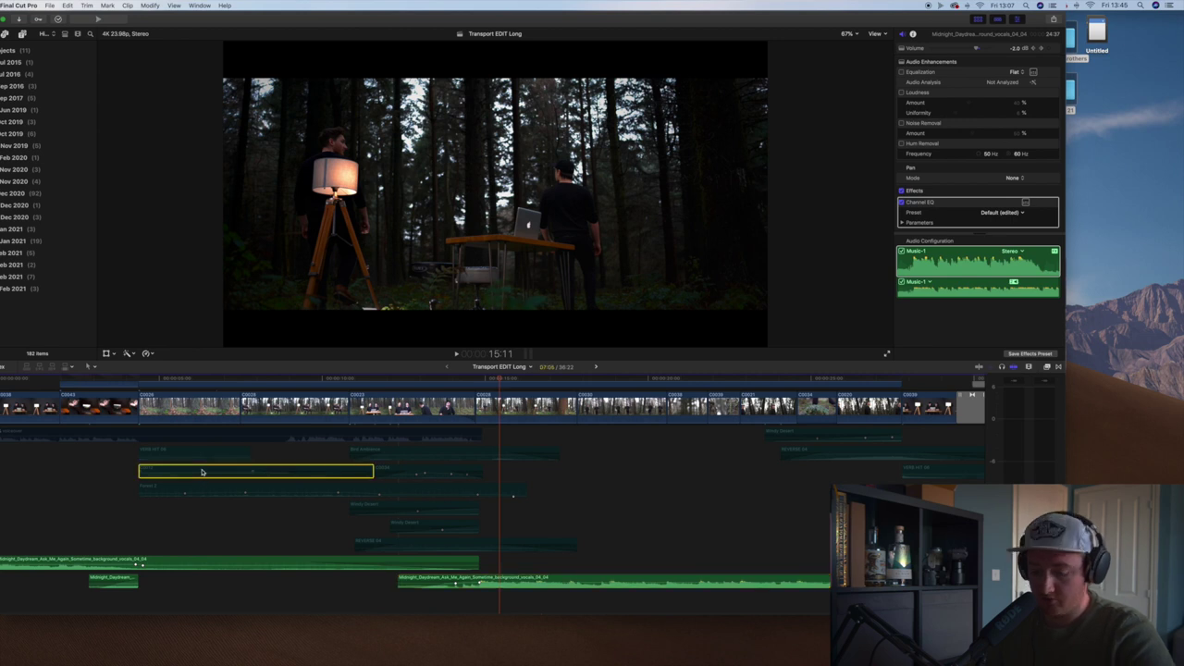
pyautogui.click(405, 473)
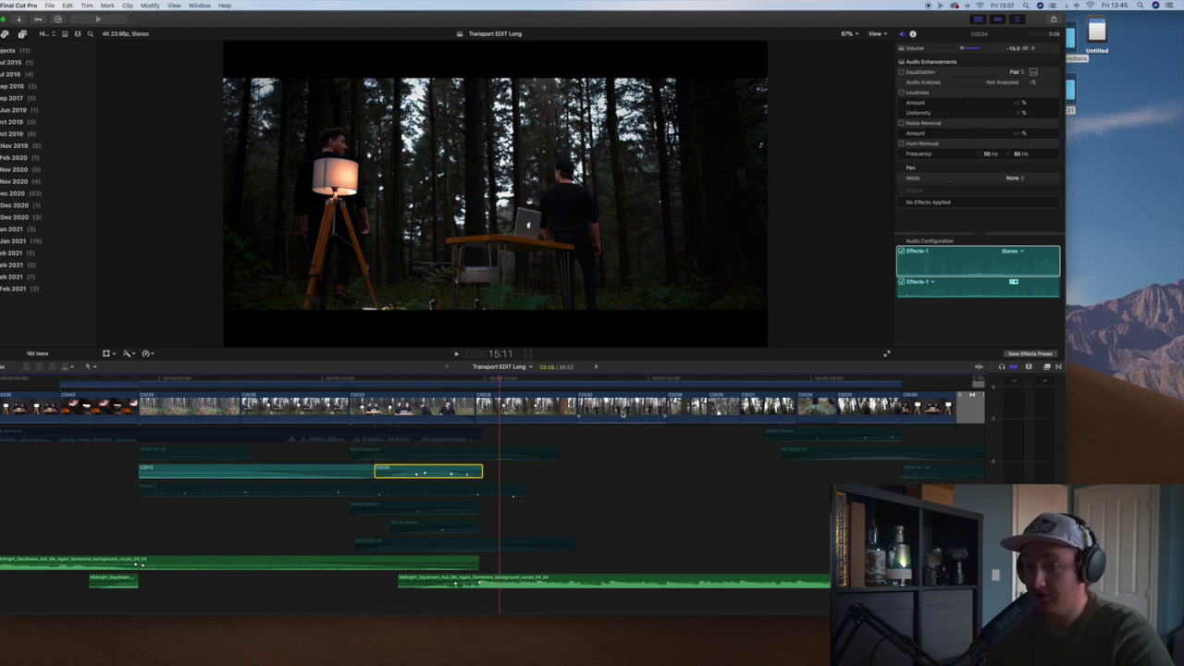
pyautogui.moveTo(115, 545); pyautogui.dragTo(170, 587)
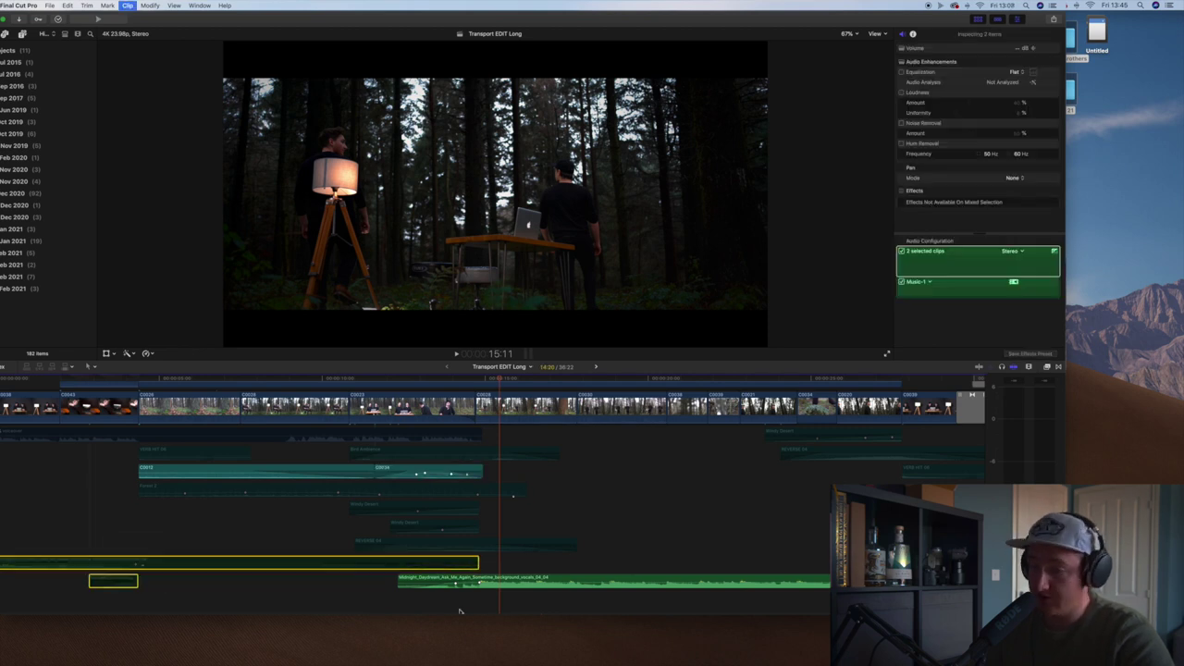
pyautogui.click(580, 581)
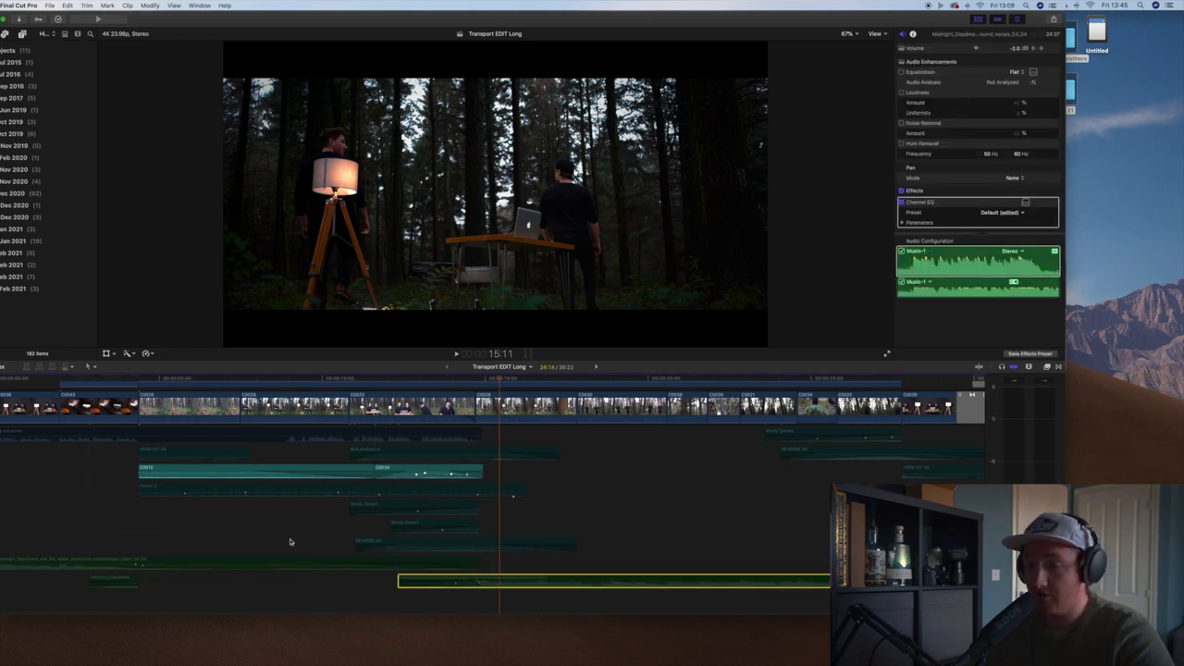
# Play the edit from 4:09 to listen to the two enabled sound clips on their own
pyautogui.click(140, 519)
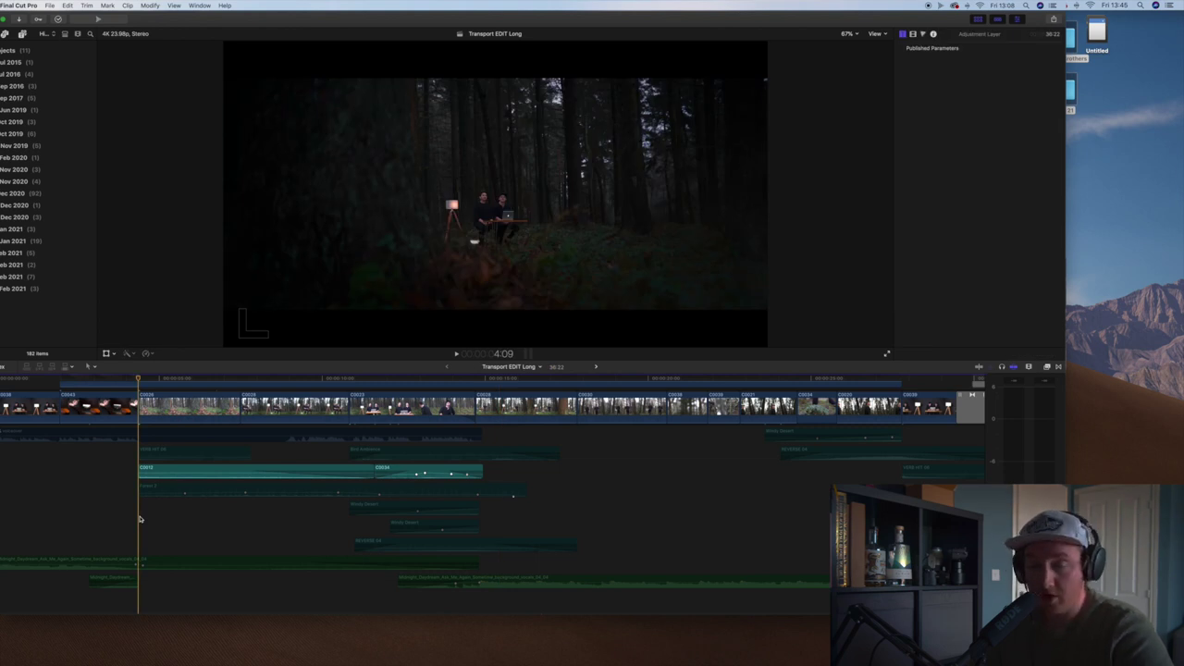
pyautogui.press('space')
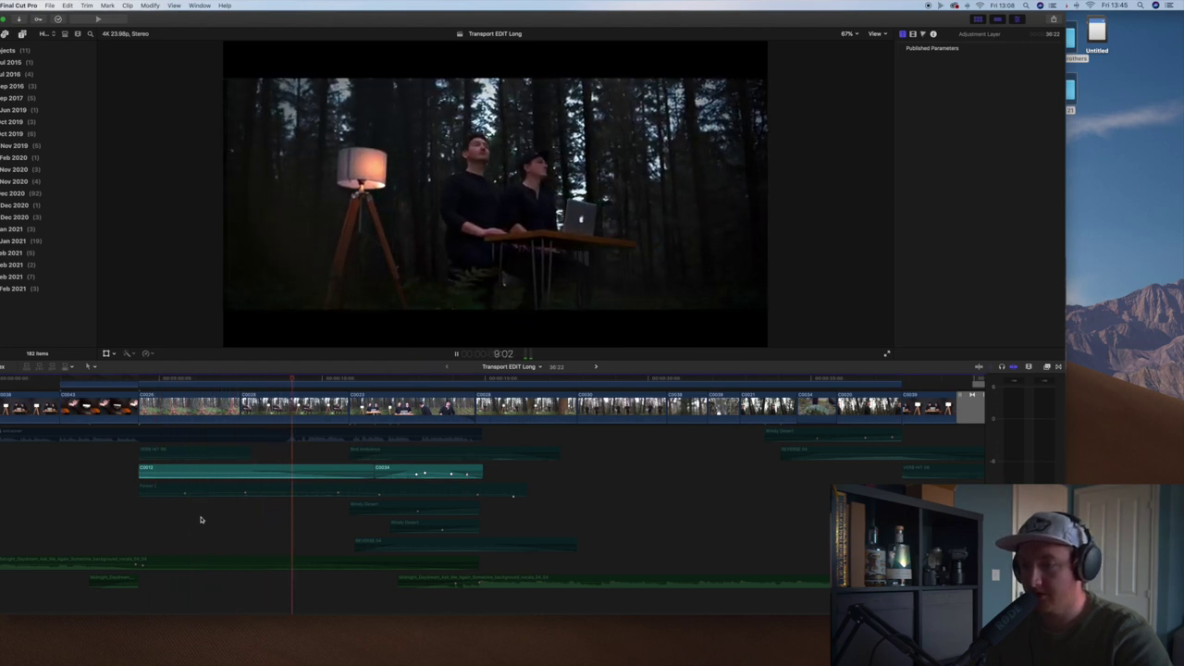
pyautogui.press('space')
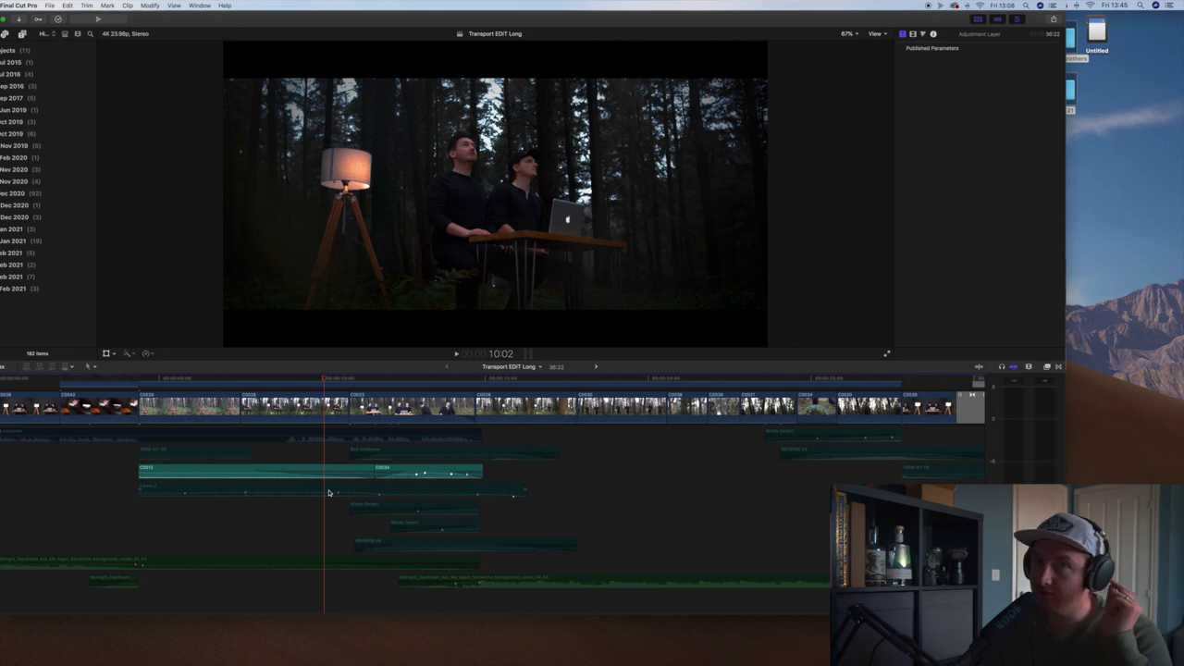
# Enable the long Forest clip and the Bird Ambience clip under the woodland shots
pyautogui.moveTo(324, 491)
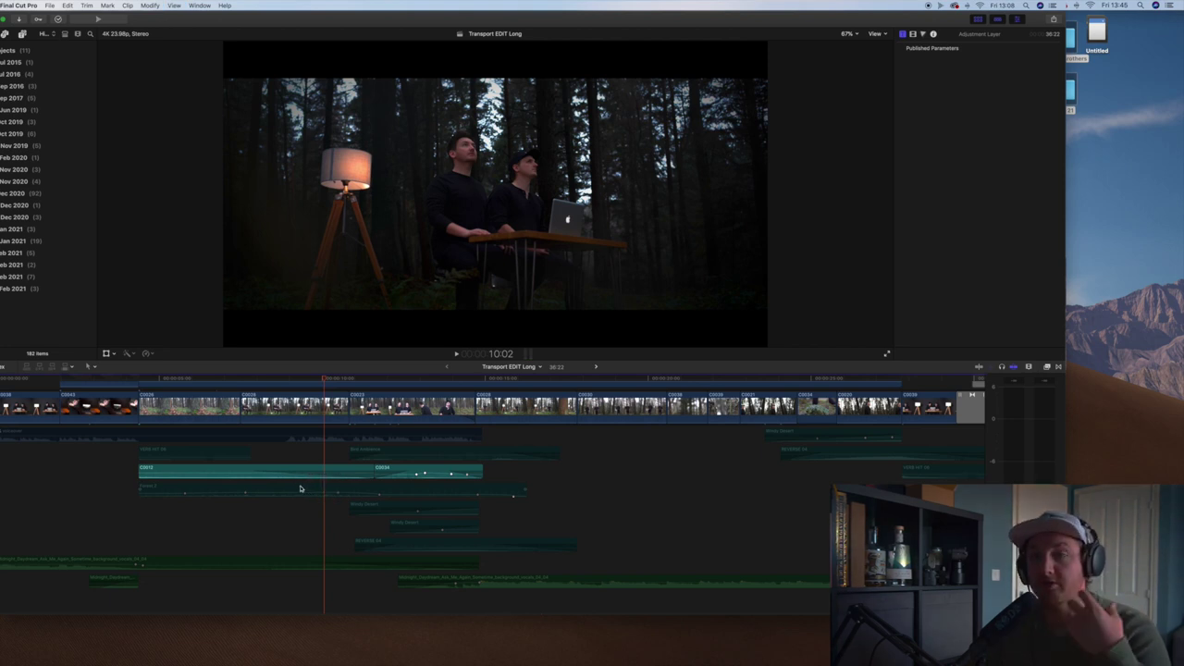
pyautogui.click(298, 490)
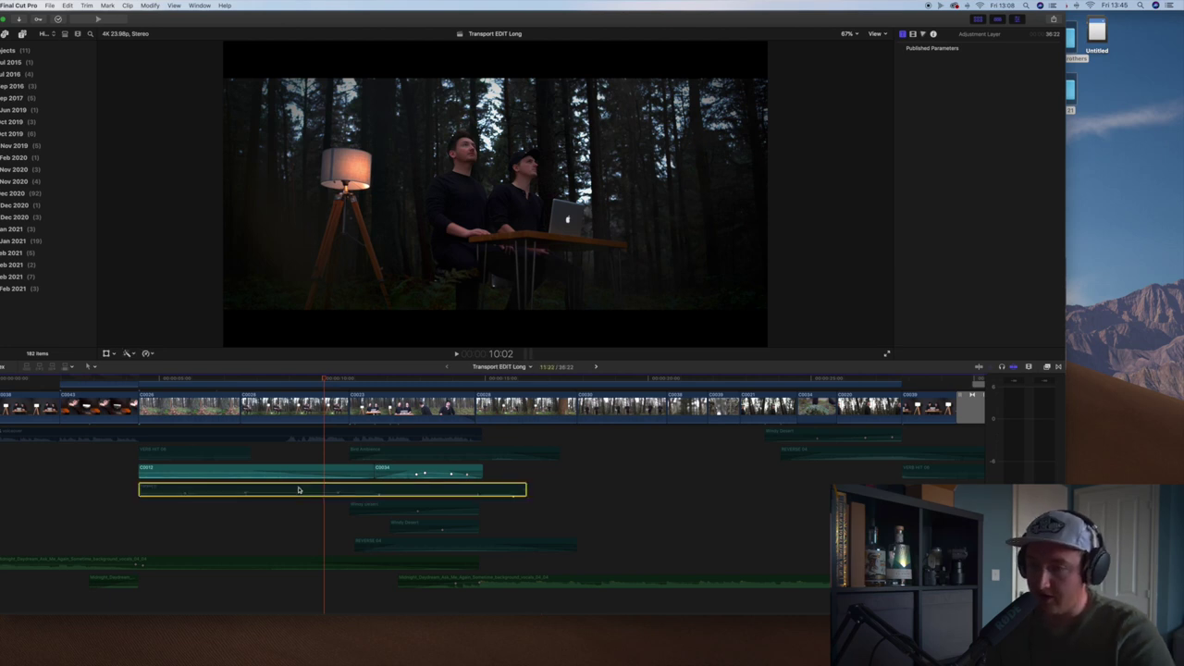
pyautogui.click(403, 454)
# Play the edit from the start of the forest scene at 4:09 to listen to the layered ambience
pyautogui.click(142, 512)
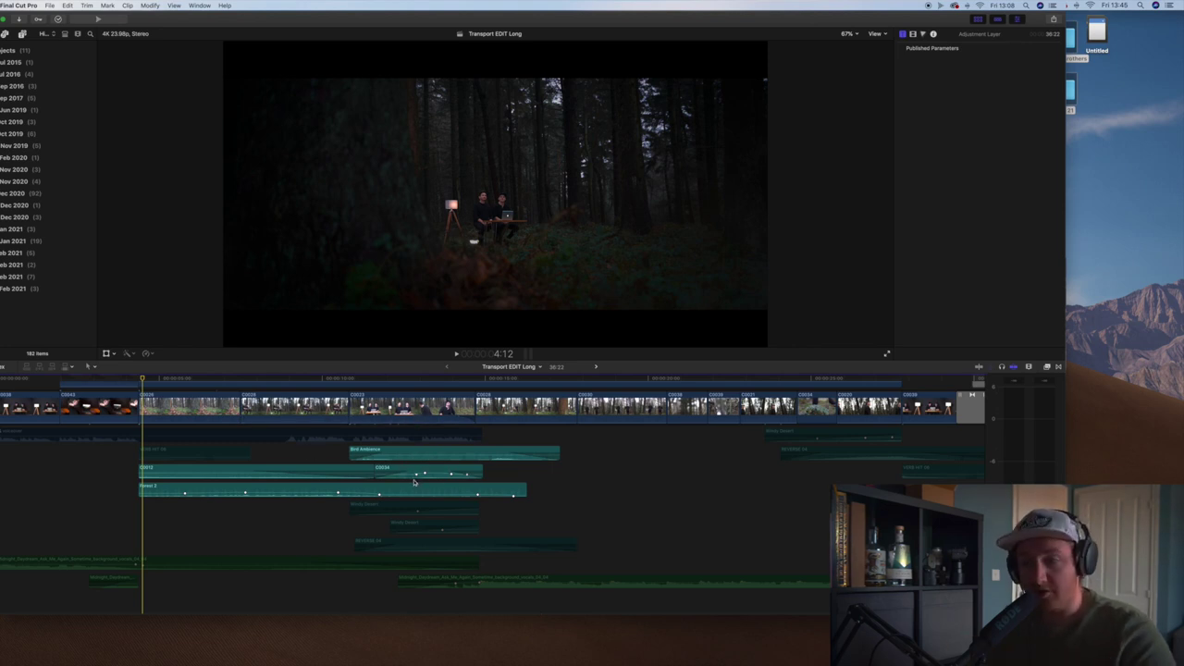
pyautogui.moveTo(415, 474); pyautogui.dragTo(429, 472)
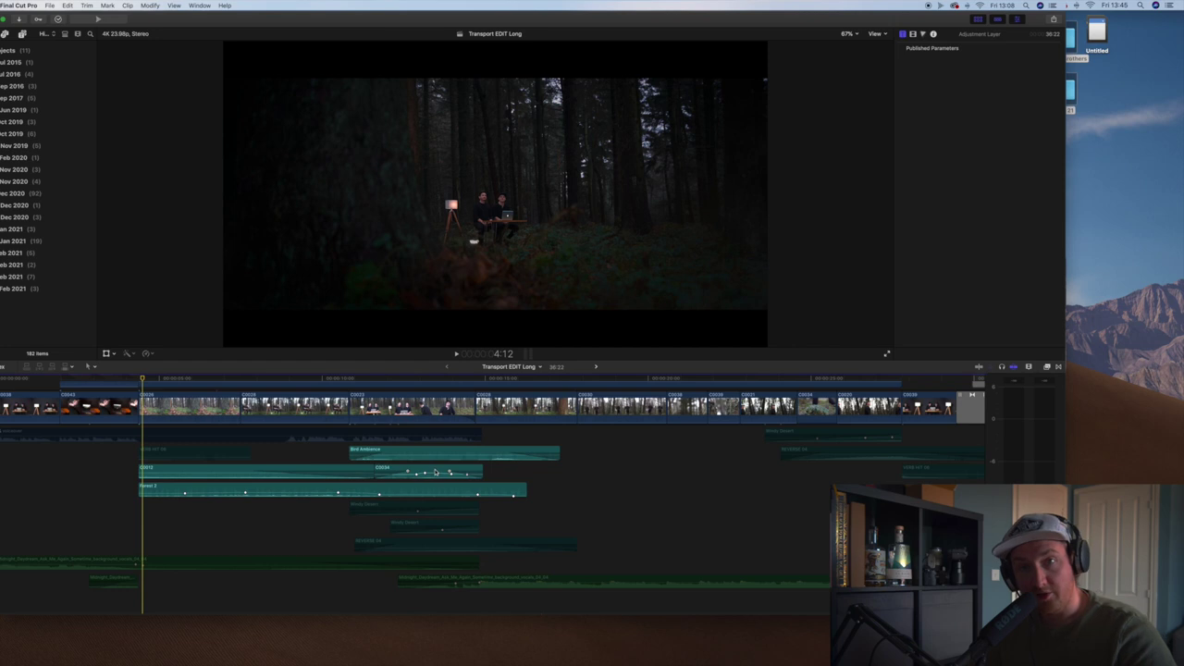
pyautogui.click(138, 380)
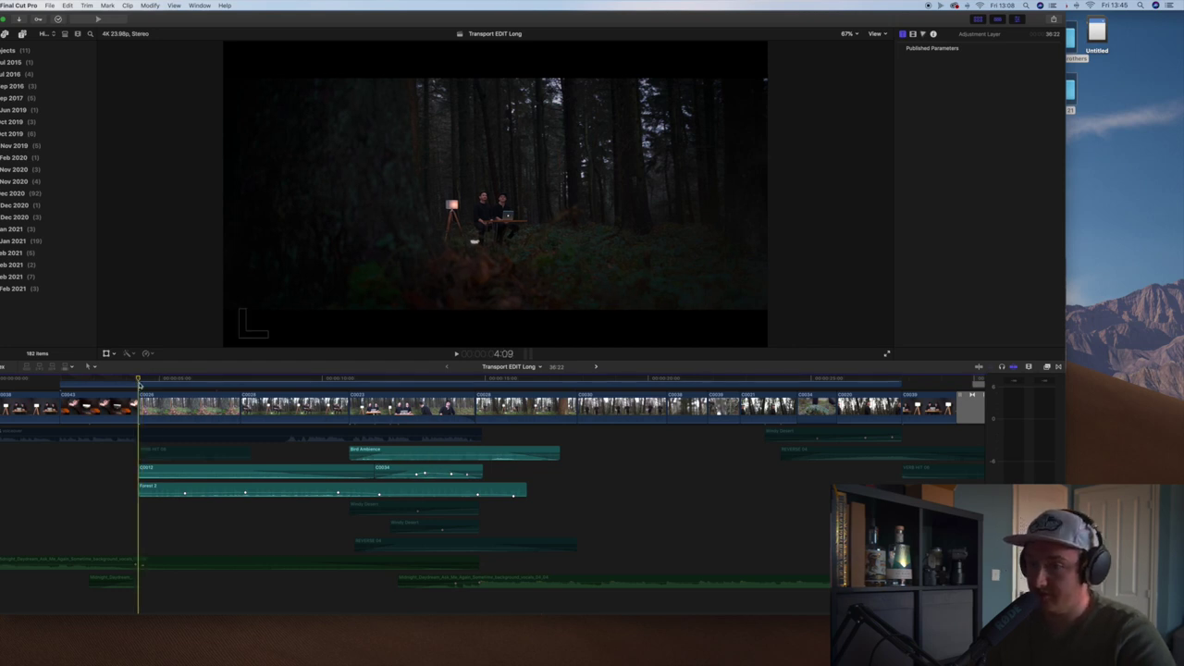
pyautogui.press('space')
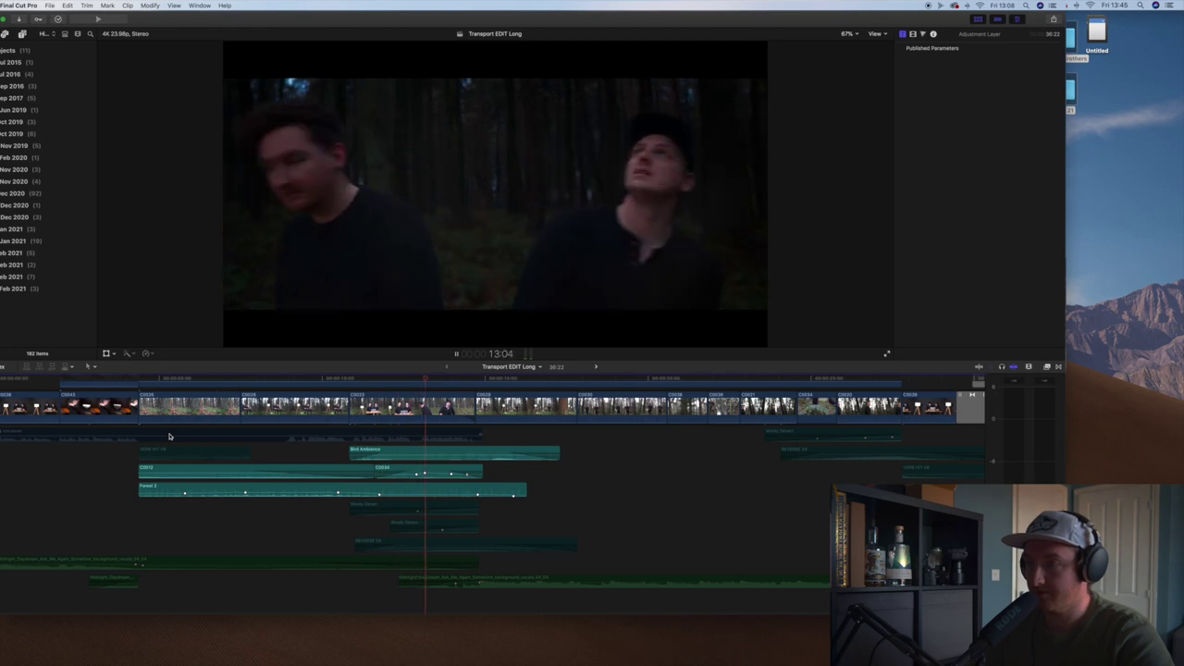
pyautogui.press('space')
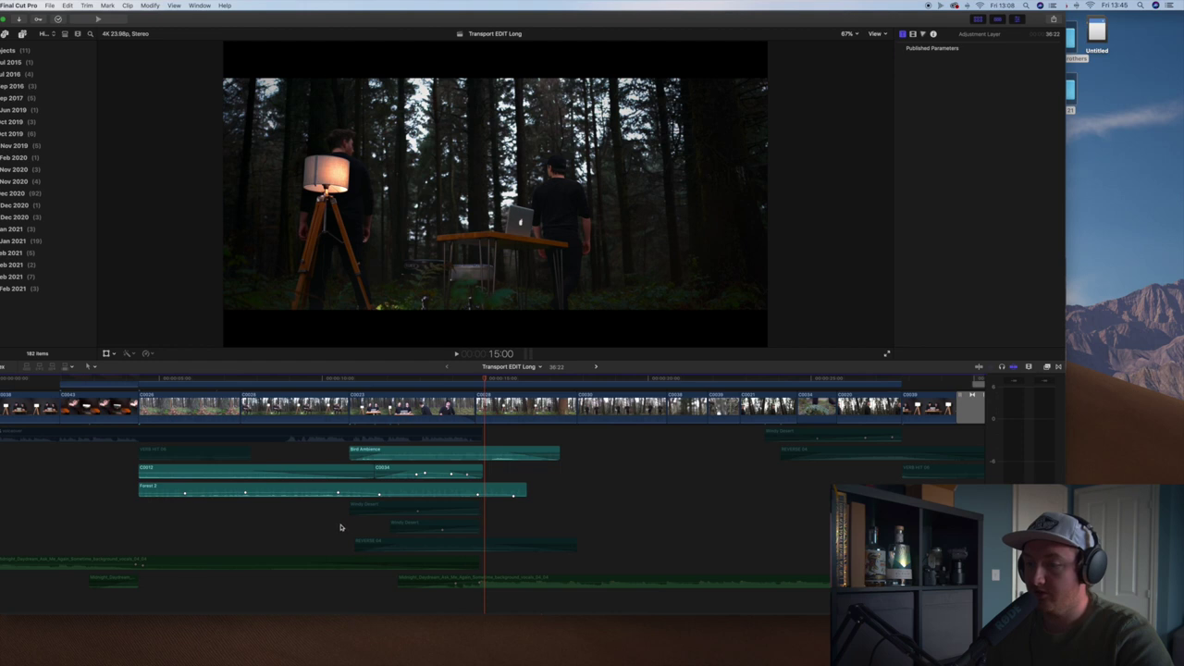
# Enable the two overlapping Windy Desert clips and play the section from just before they begin
pyautogui.moveTo(327, 526); pyautogui.dragTo(466, 504)
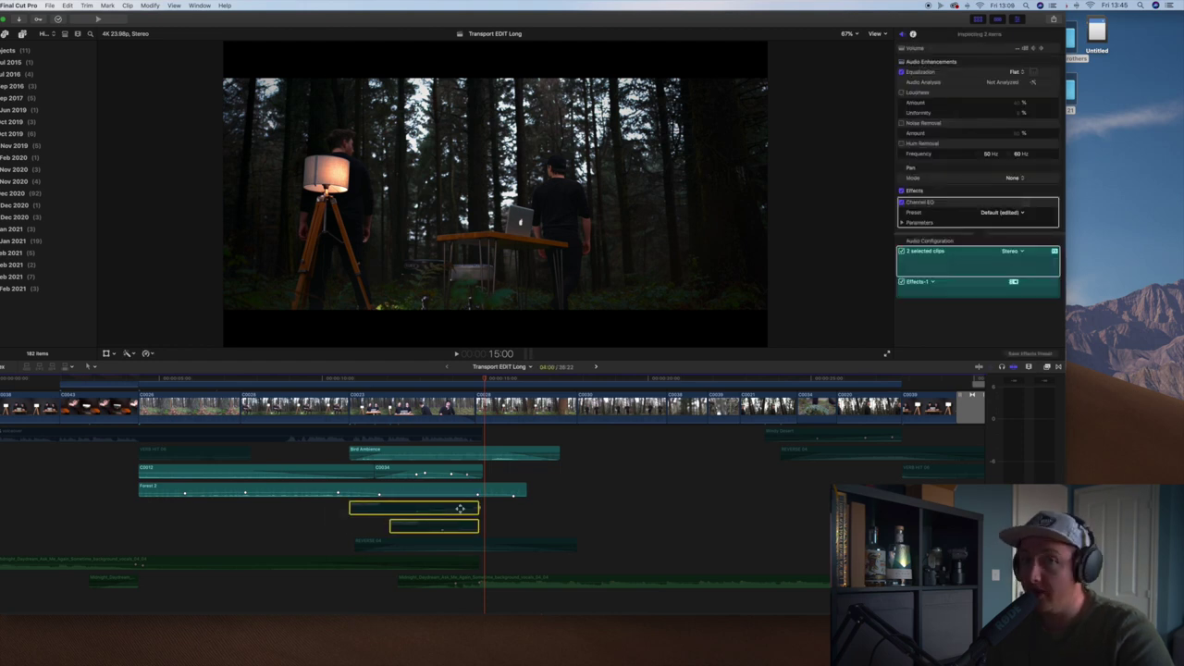
pyautogui.press('v')
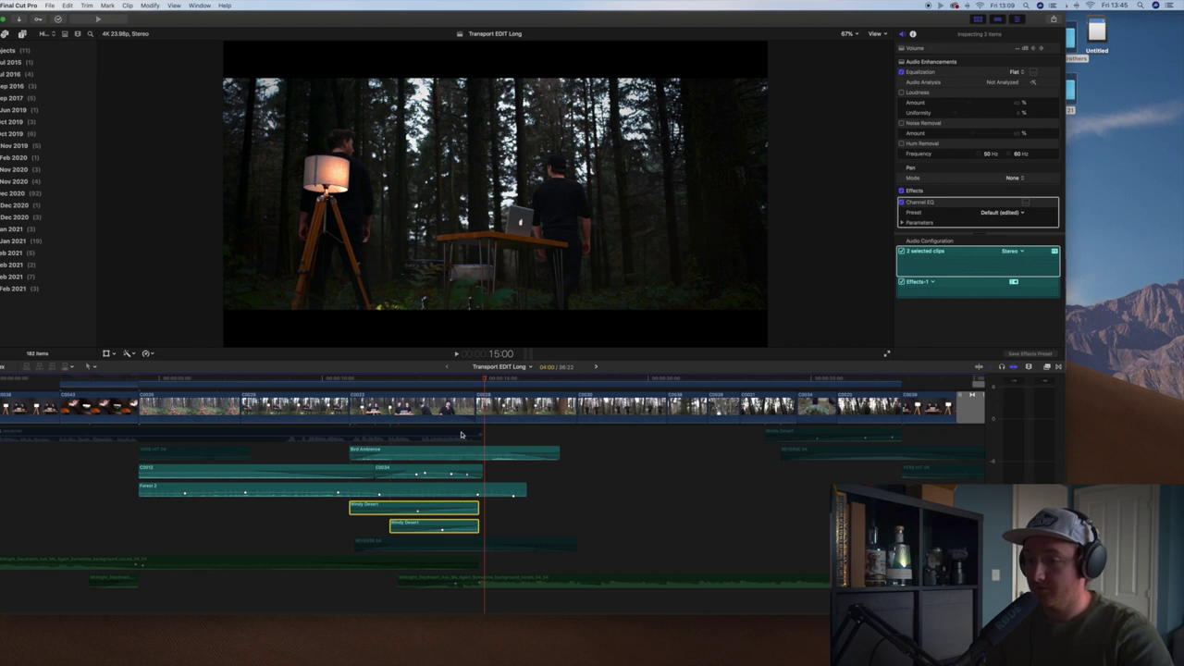
pyautogui.click(343, 526)
pyautogui.press('space')
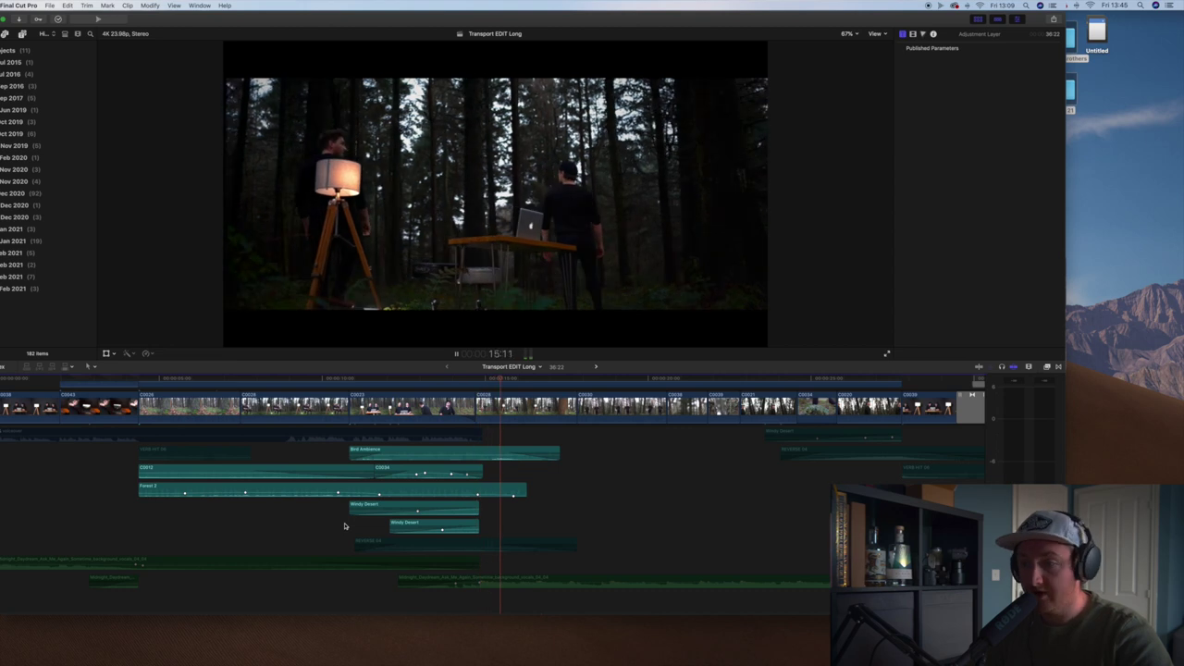
pyautogui.press('space')
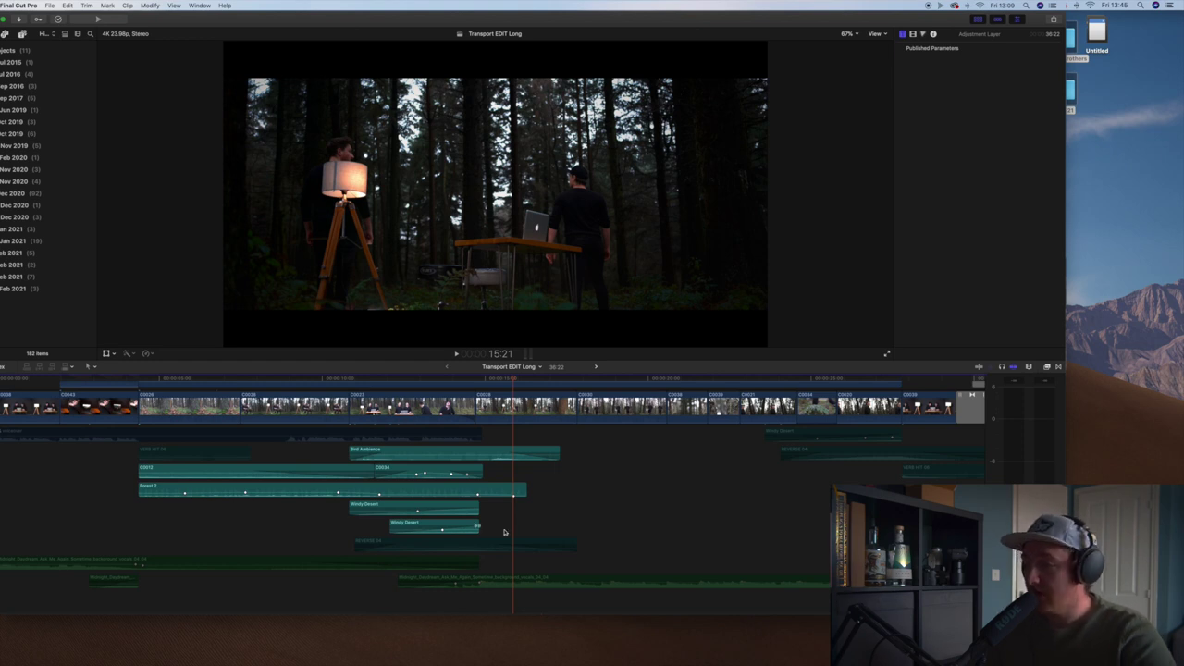
# Enable both Verb Hit clips and the first Reverse clip, and play the ending with its hit sound
pyautogui.click(194, 450)
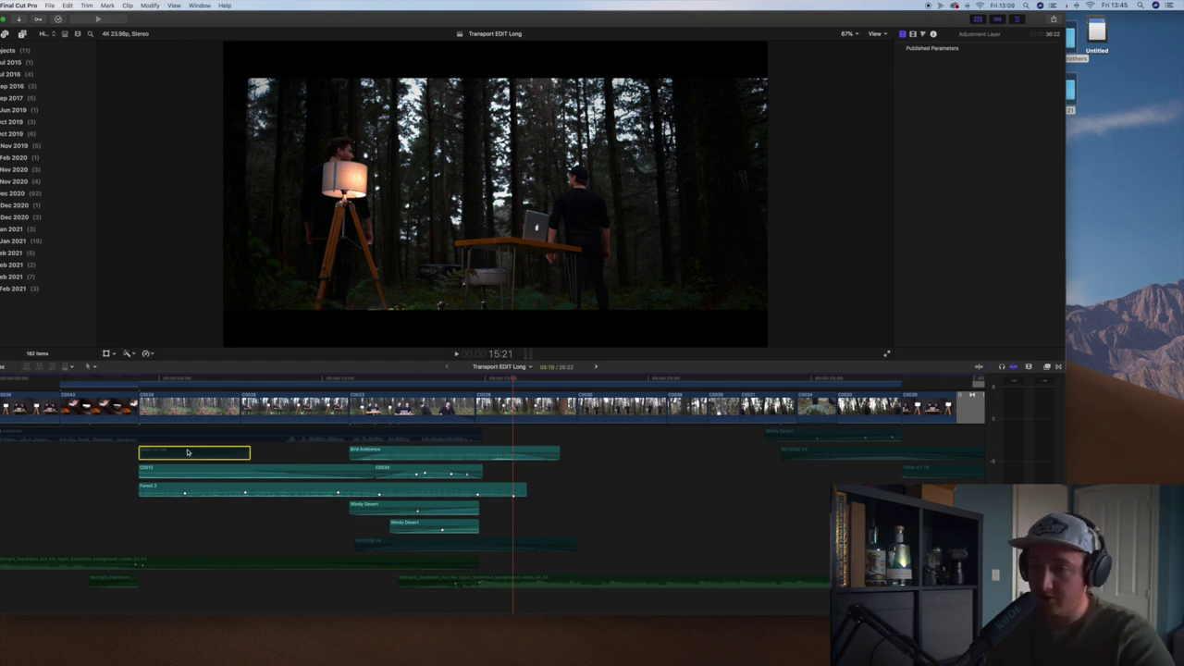
pyautogui.click(467, 549)
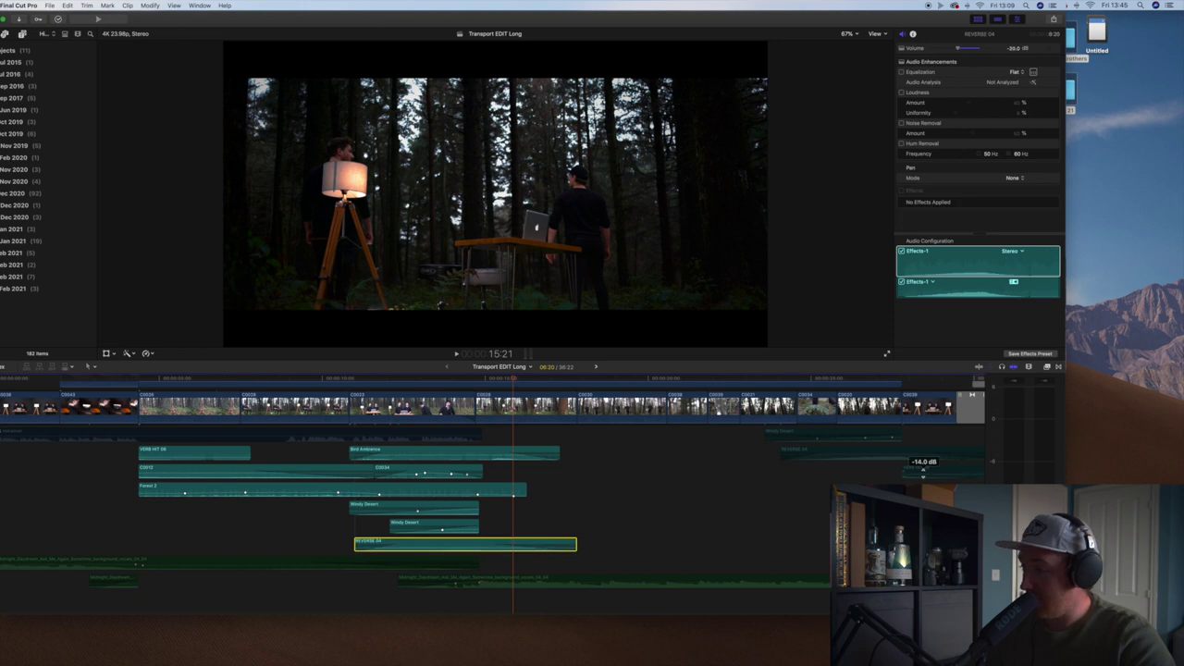
pyautogui.click(906, 440)
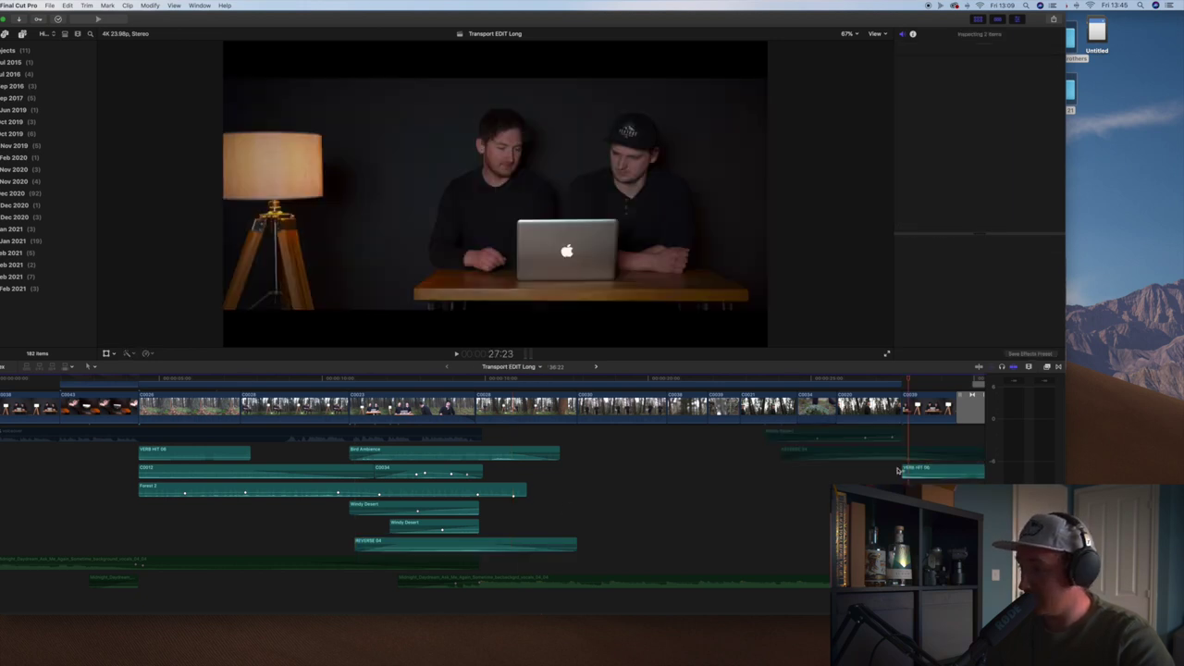
pyautogui.click(865, 481)
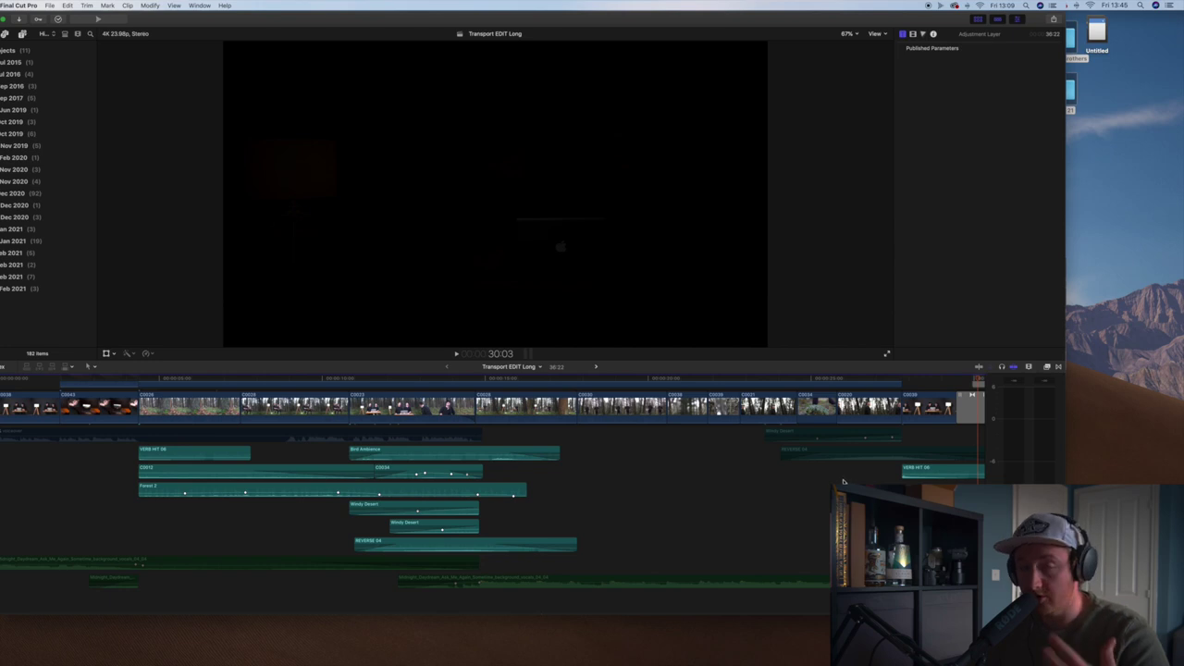
# Enable the remaining Windy Desert and Reverse clips near the end and all three music clips
pyautogui.moveTo(844, 478); pyautogui.dragTo(843, 435)
pyautogui.moveTo(270, 593); pyautogui.dragTo(90, 548)
pyautogui.click(546, 581)
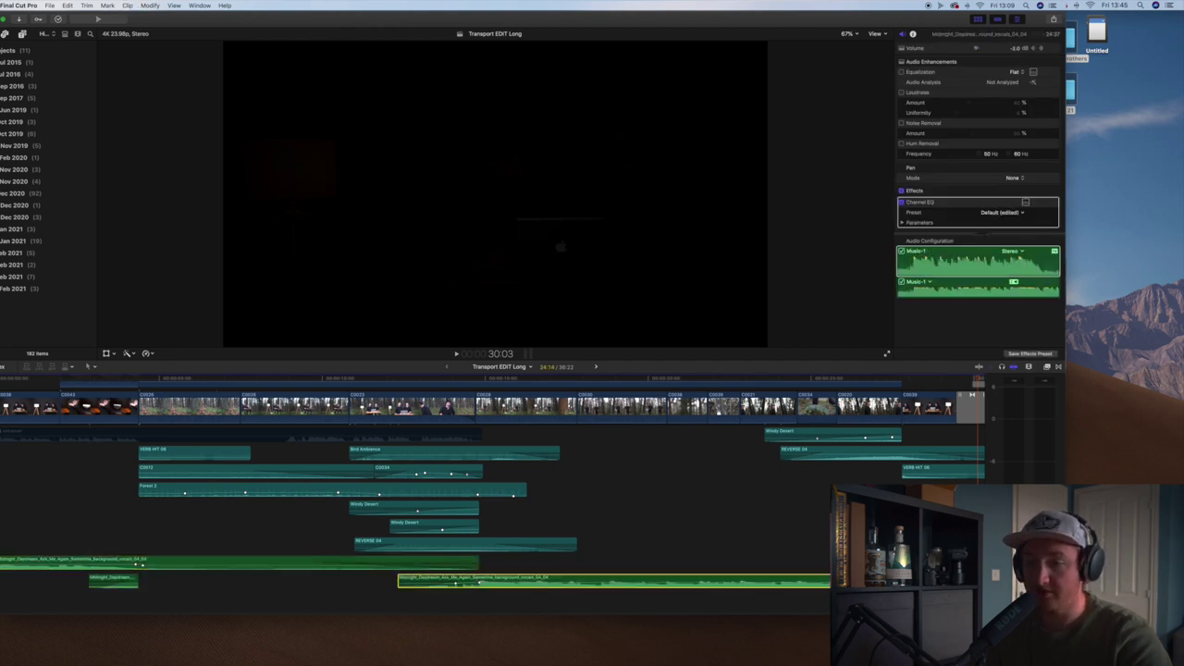
# Play the edit from 1:23 to hear the full mix of music and sound effects
pyautogui.click(60, 520)
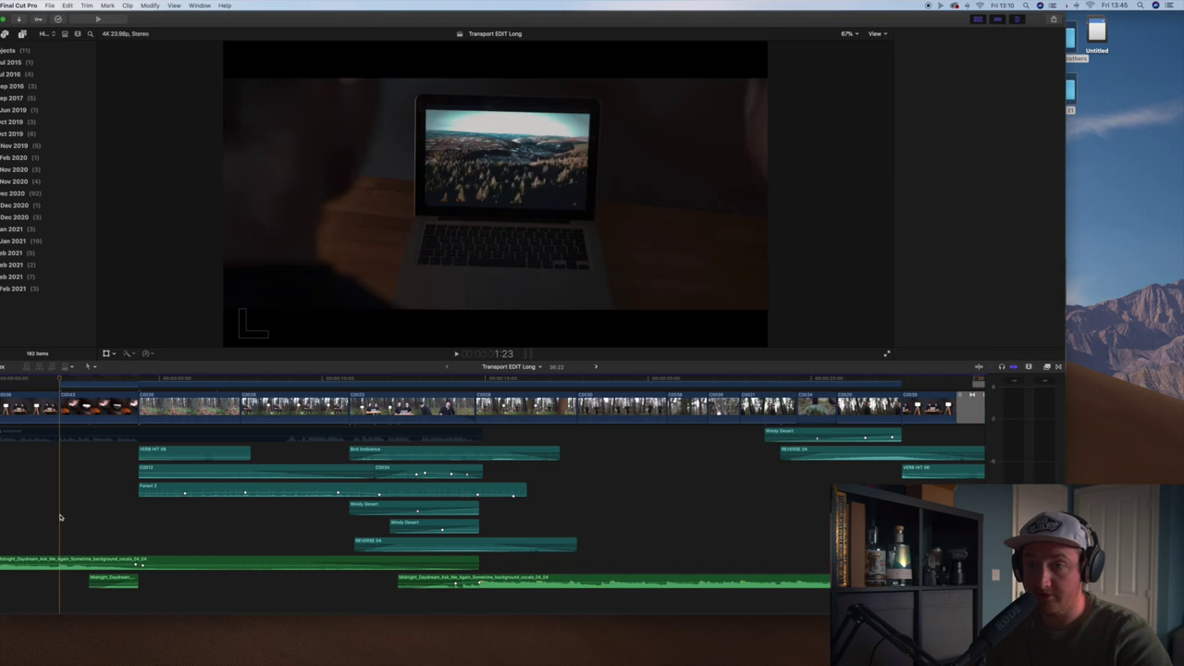
pyautogui.press('space')
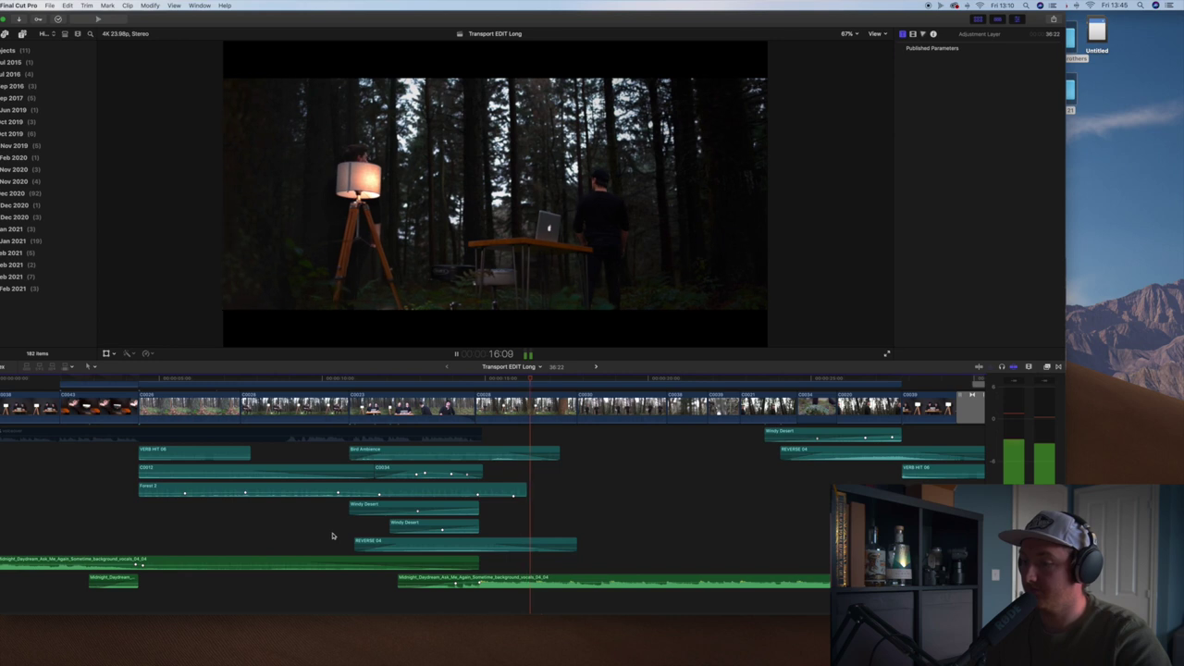
pyautogui.hscroll(6, 522, 522)
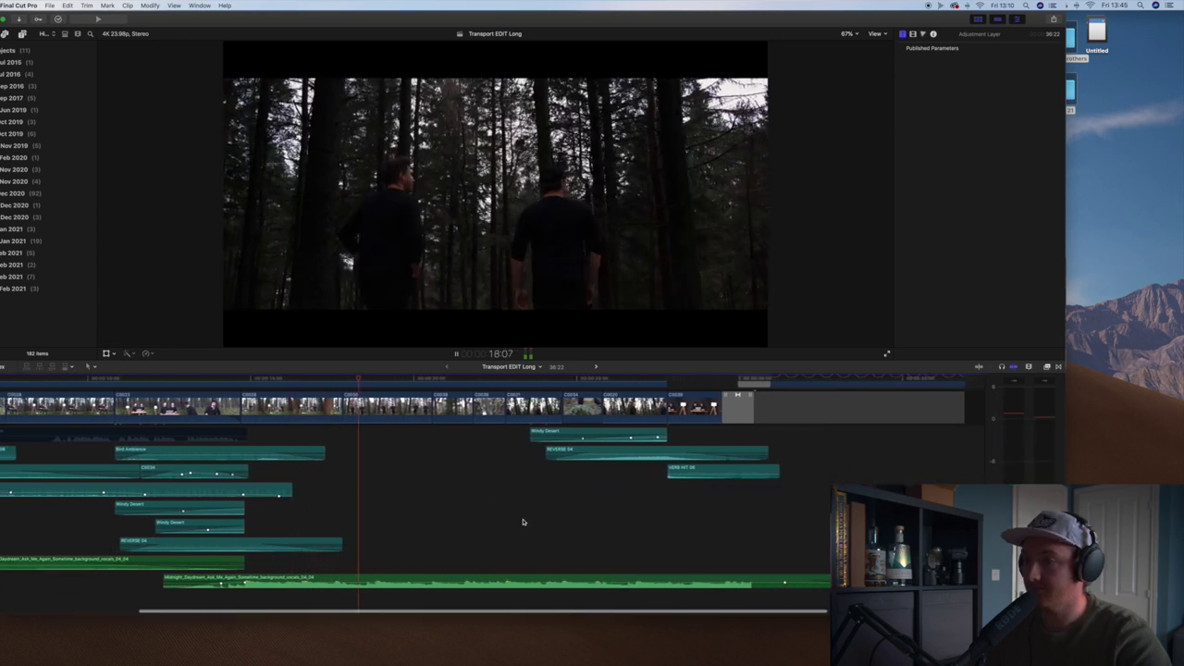